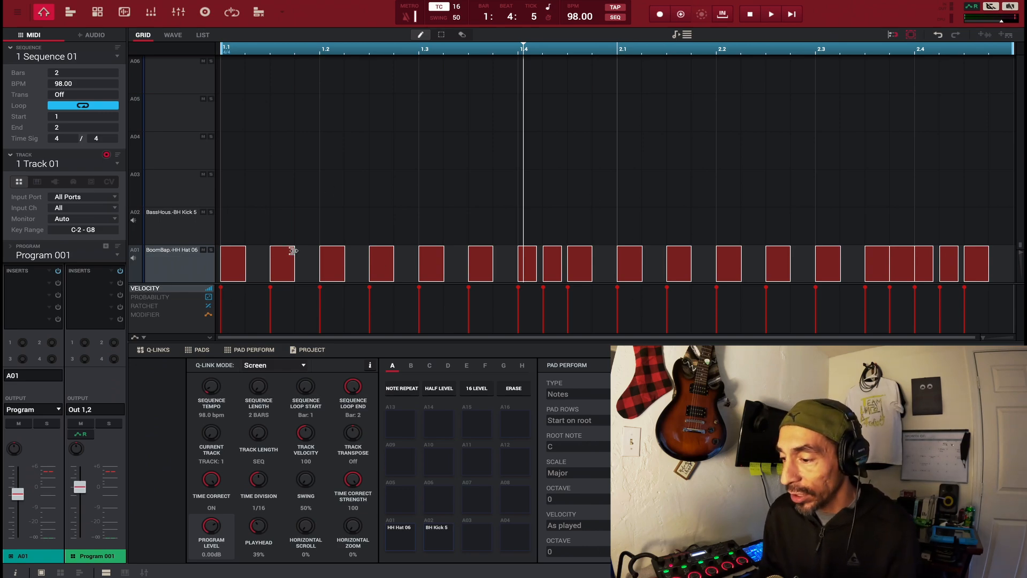
Play back the two-bar hi-hat sequence to hear the pattern and its rolls
key("space")
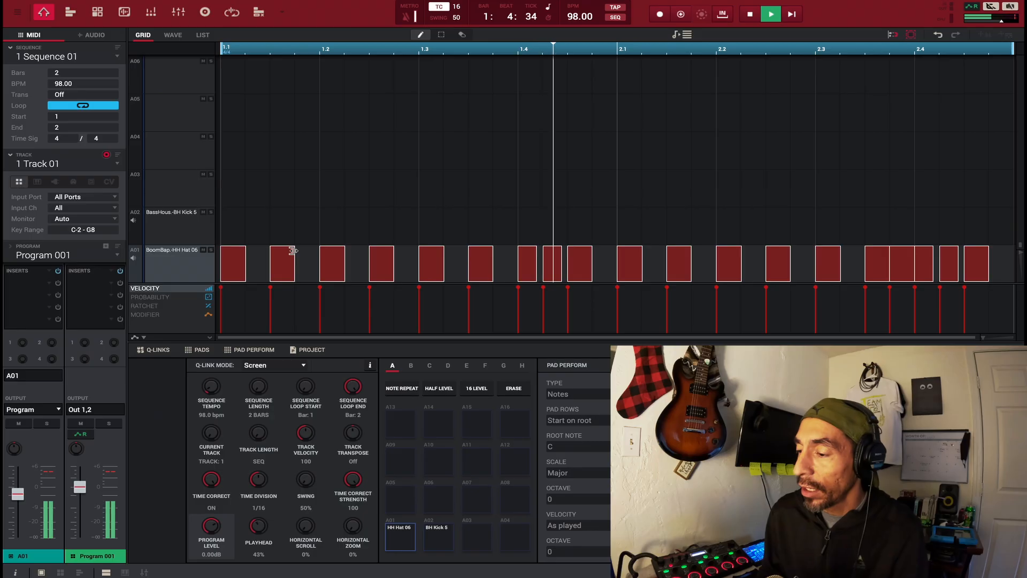
key("space")
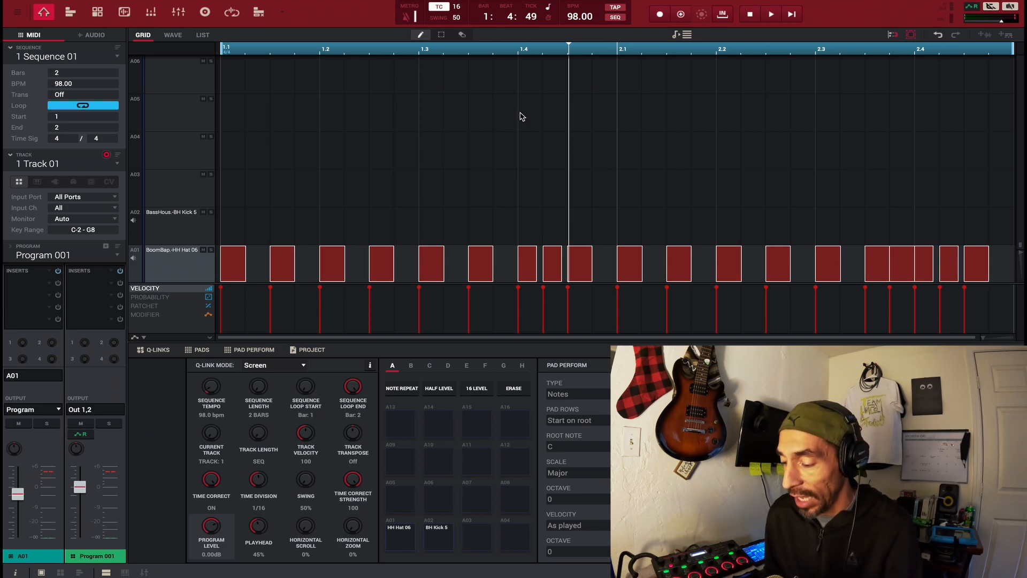
key("space")
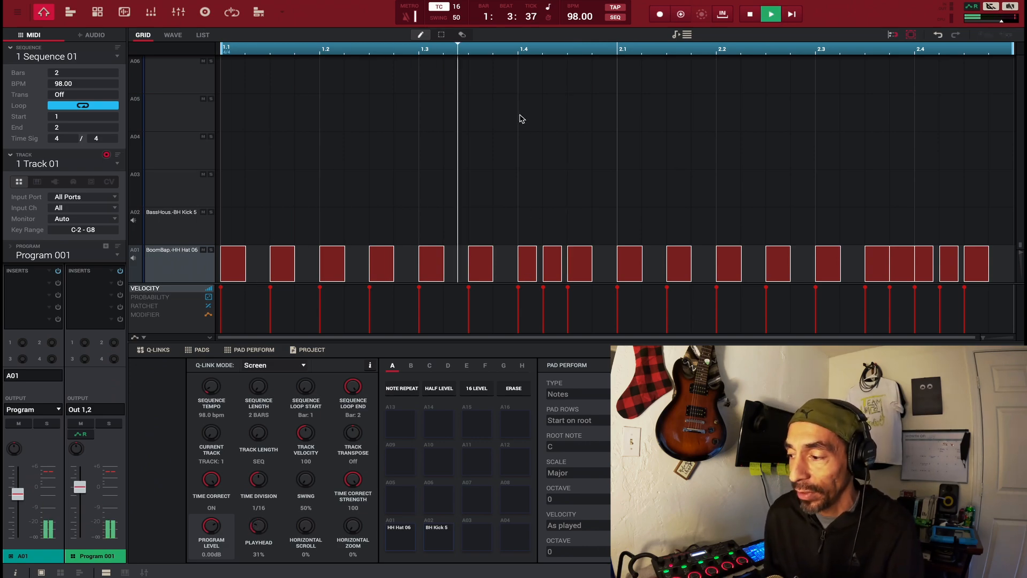
key("space")
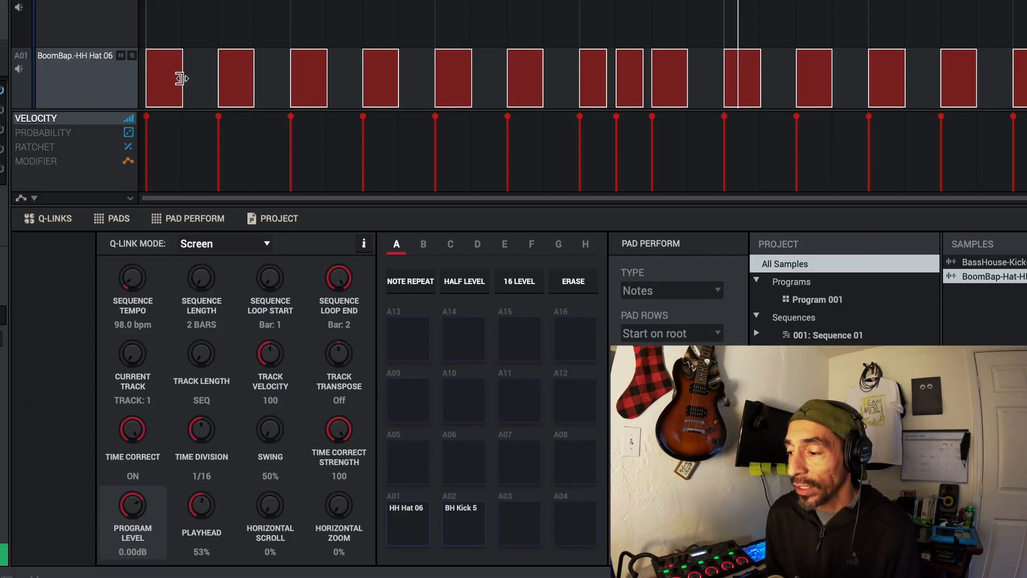
Switch the selection between the kick pad A02 and the hi-hat pad A01, ending on A01
left_click(108, 35)
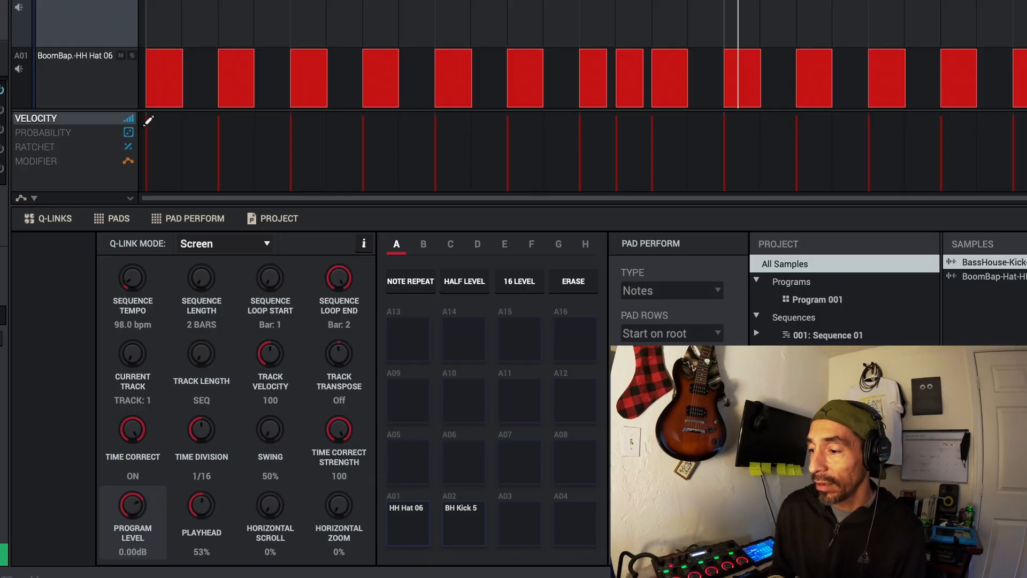
left_click(104, 96)
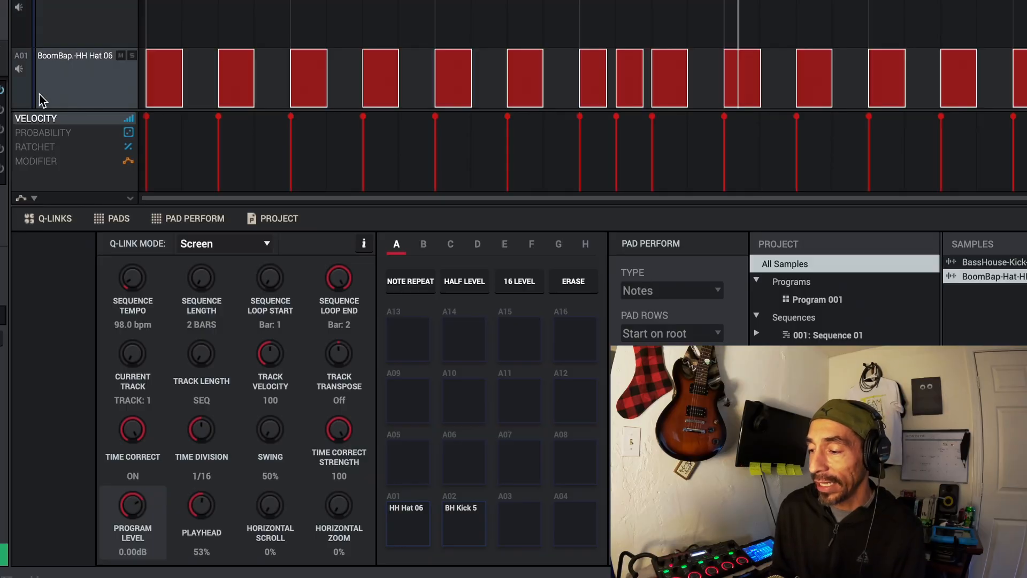
left_click(95, 43)
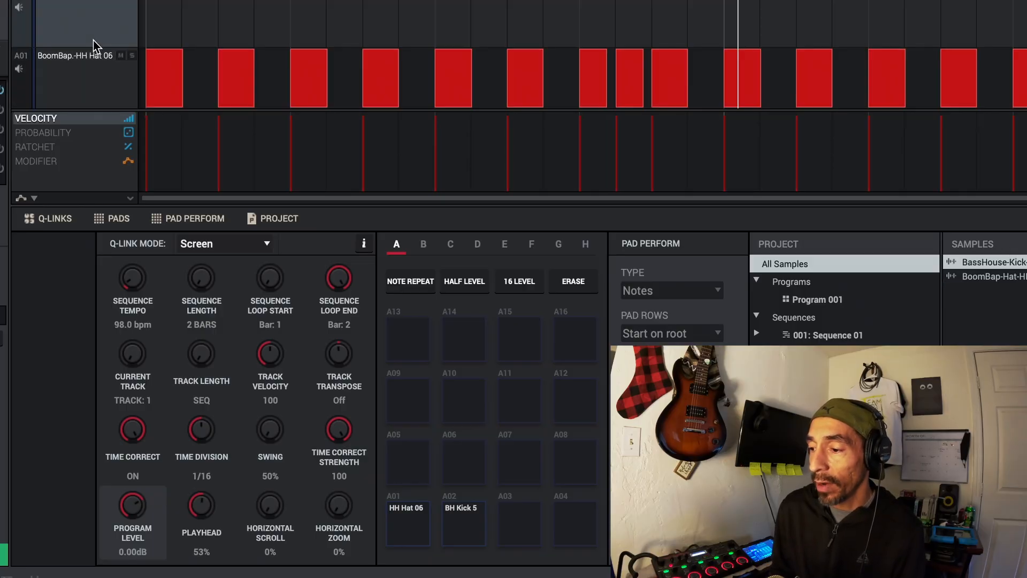
left_click(111, 91)
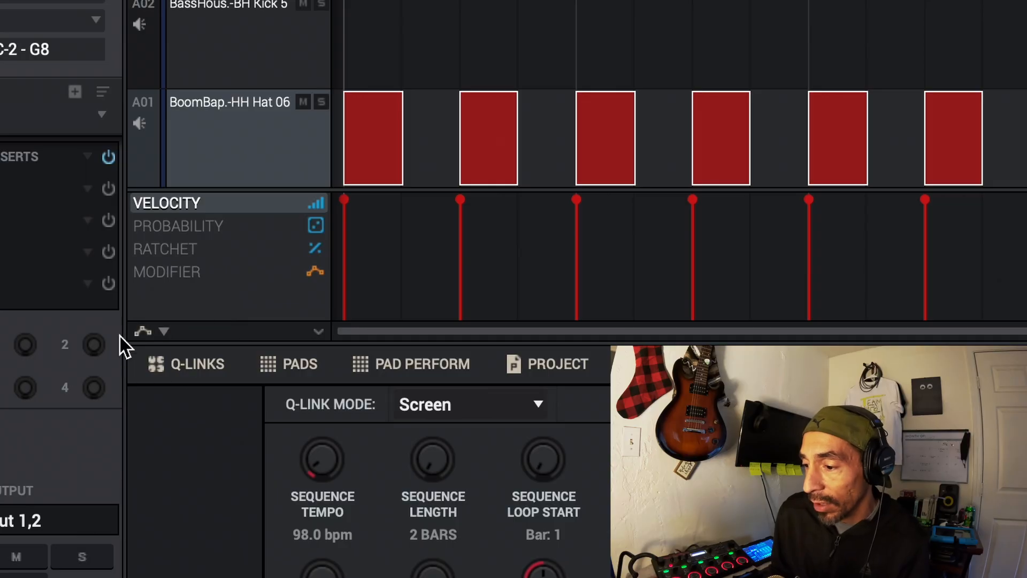
left_click(164, 332)
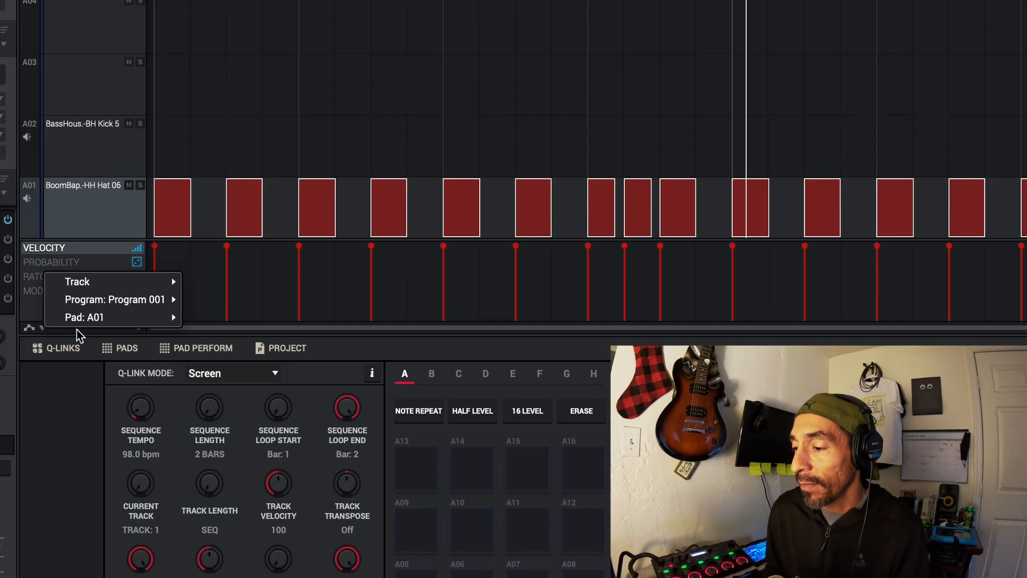
mouse_move(77, 324)
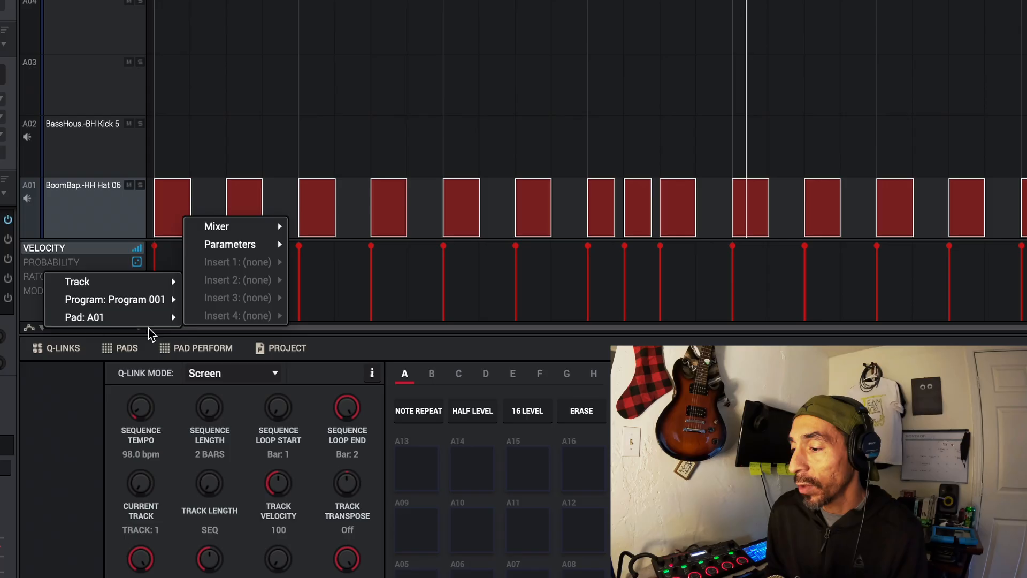
mouse_move(226, 247)
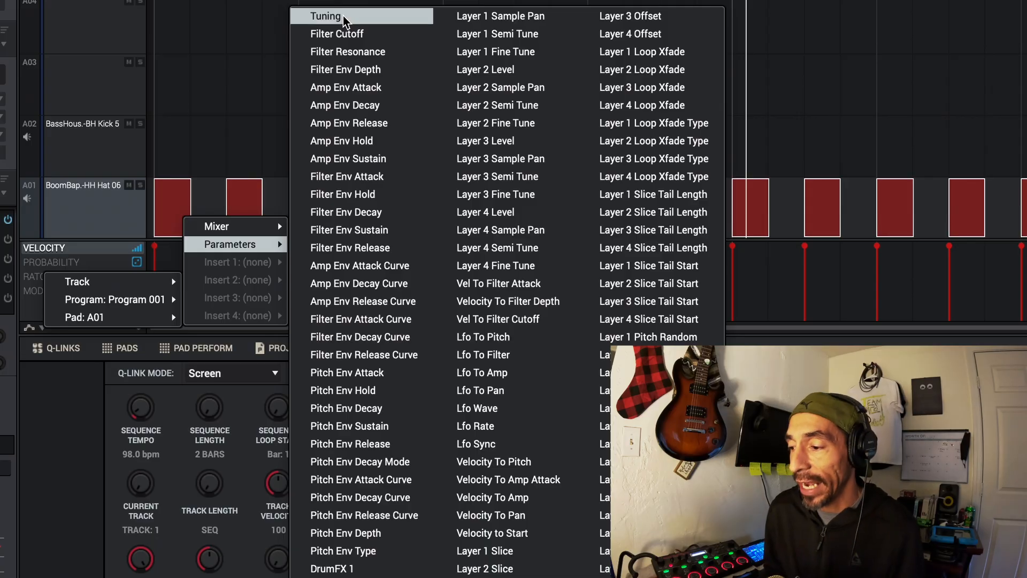
left_click(186, 86)
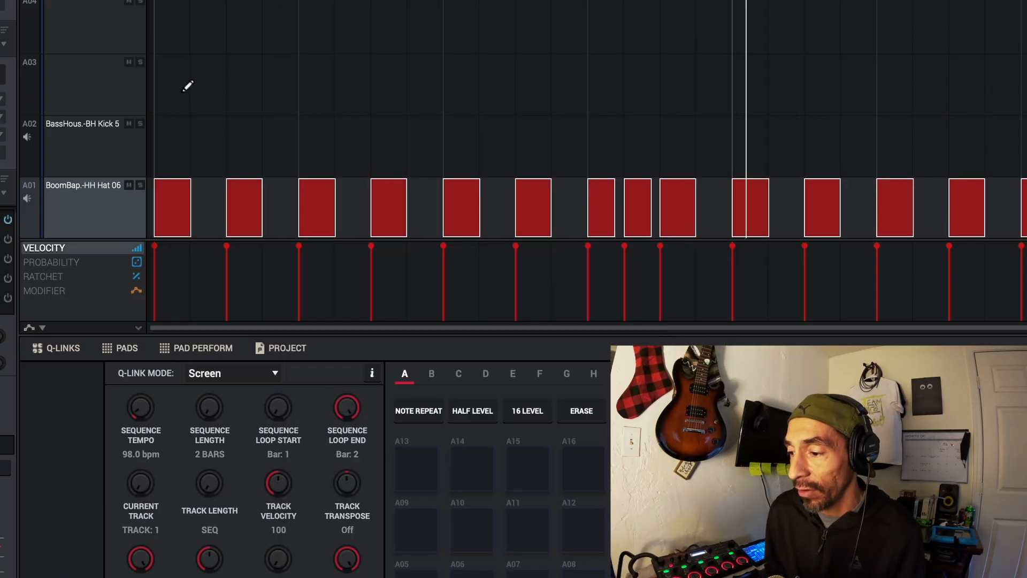
Add a Tuning automation lane from the parameters of hi-hat pad A01
left_click(42, 328)
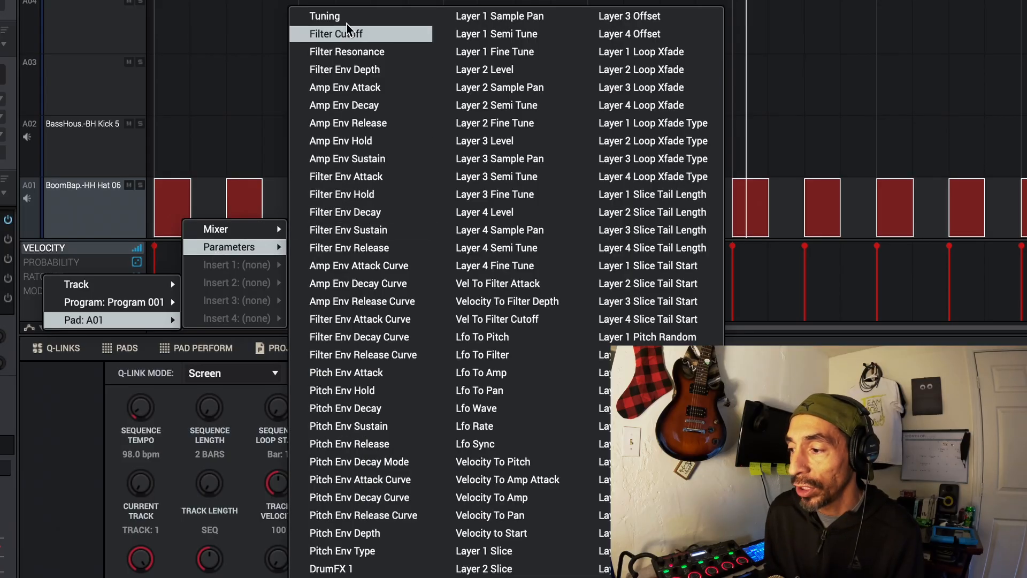
left_click(346, 21)
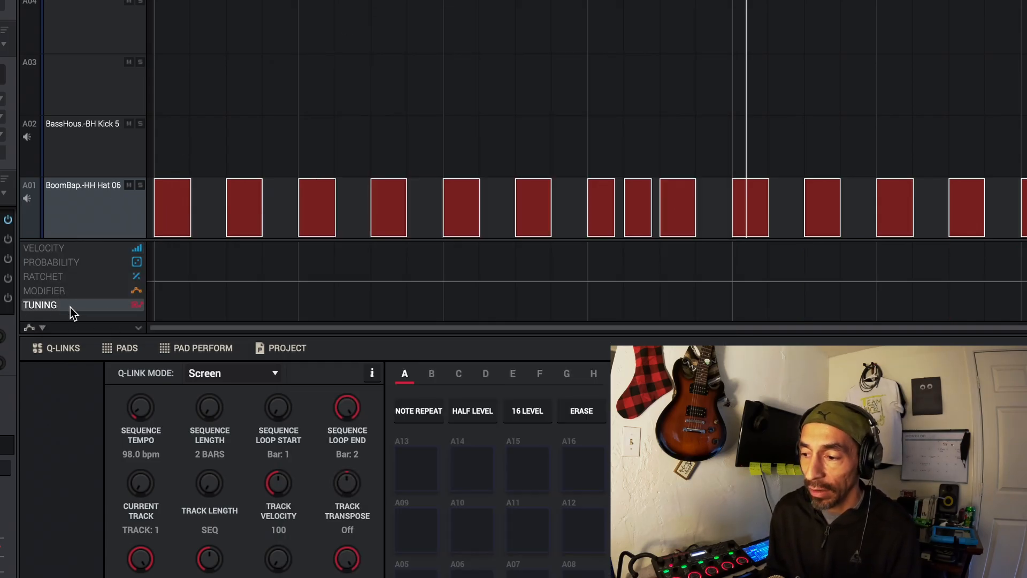
Add tuning points near beat 1.2, try adding another between beats 1.3 and 1.4 in selection mode, and undo that one
left_click(327, 282)
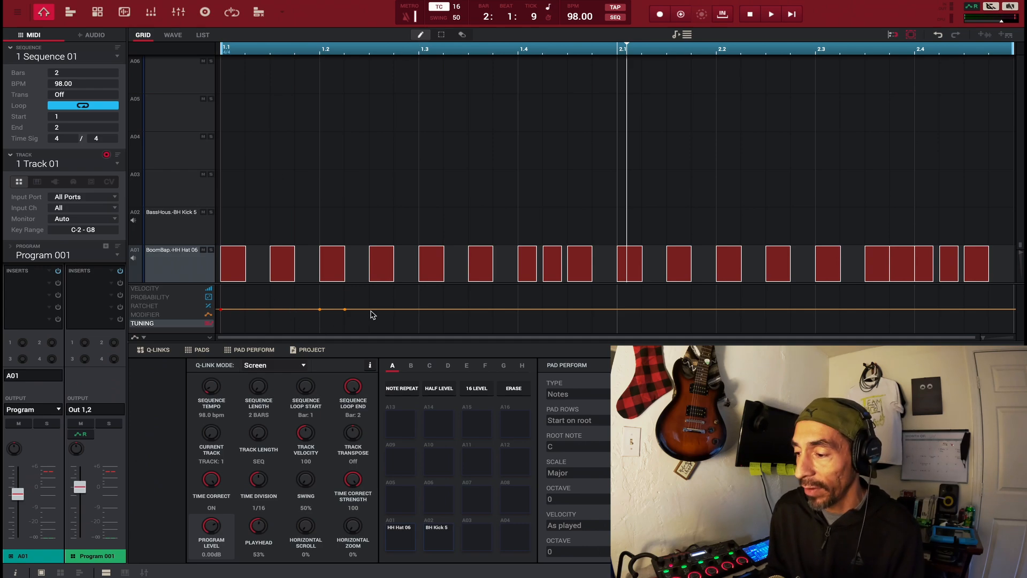
mouse_move(345, 310)
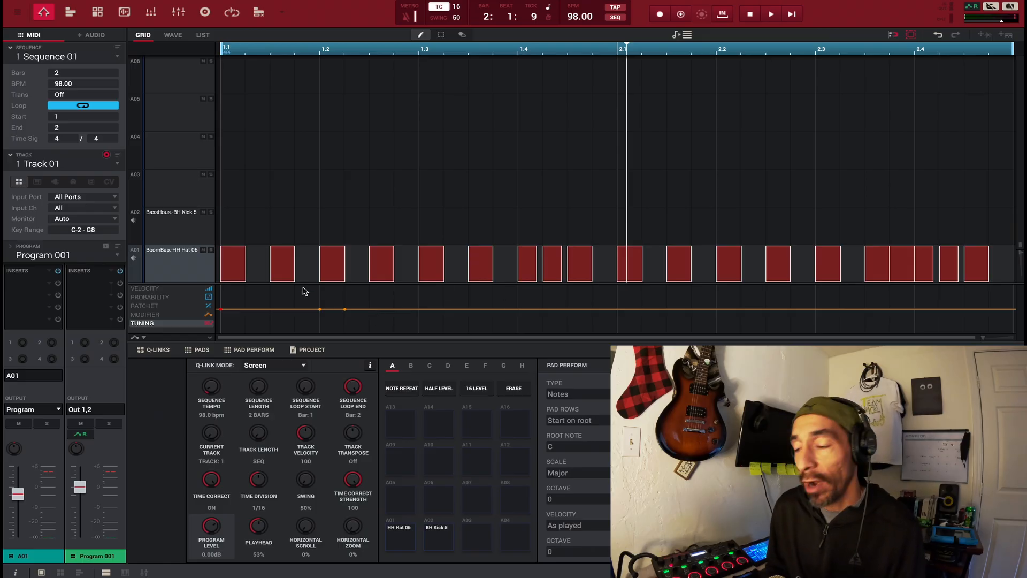
left_click(442, 35)
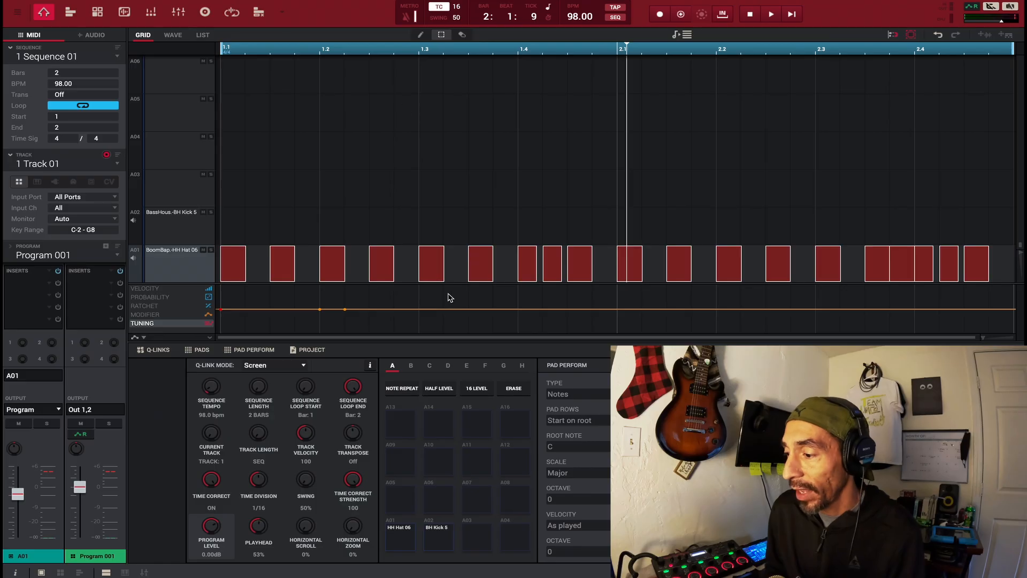
left_click(469, 309)
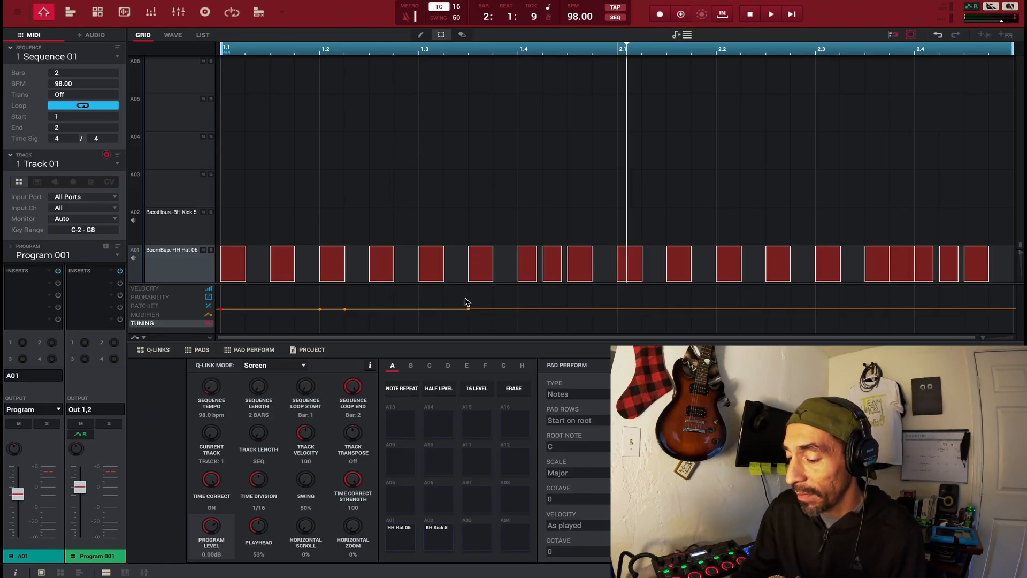
key("ctrl+z")
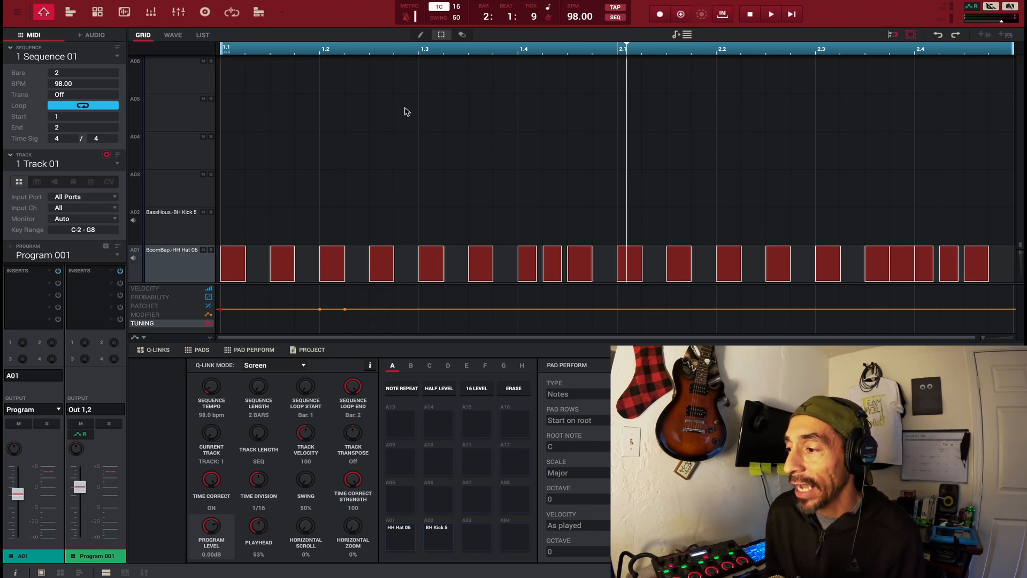
Draw a stepped tuning curve with the Pencil tool from beat 1.2 to just past beat 2.1
left_click(423, 40)
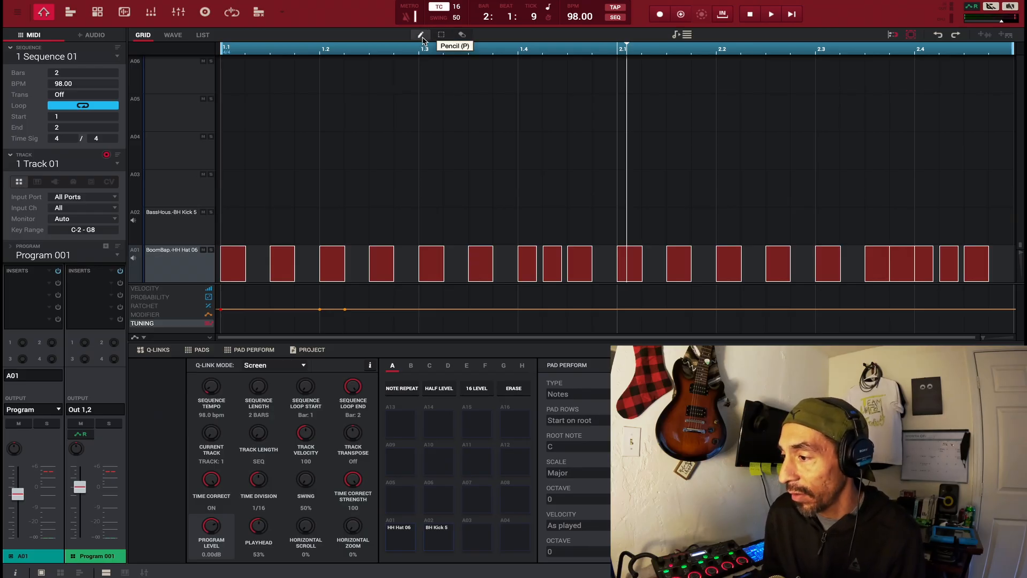
left_click(439, 35)
key("p")
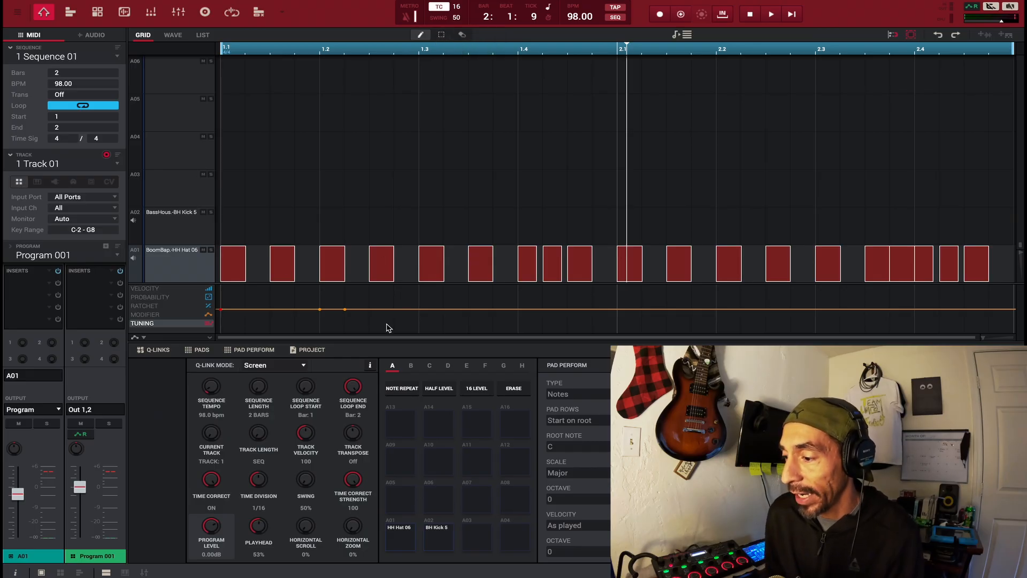
mouse_move(353, 313)
left_mouse_down()
mouse_move(450, 318)
mouse_move(530, 293)
mouse_move(631, 310)
mouse_move(642, 294)
mouse_move(471, 324)
mouse_move(621, 320)
mouse_move(321, 319)
mouse_move(597, 334)
left_mouse_up()
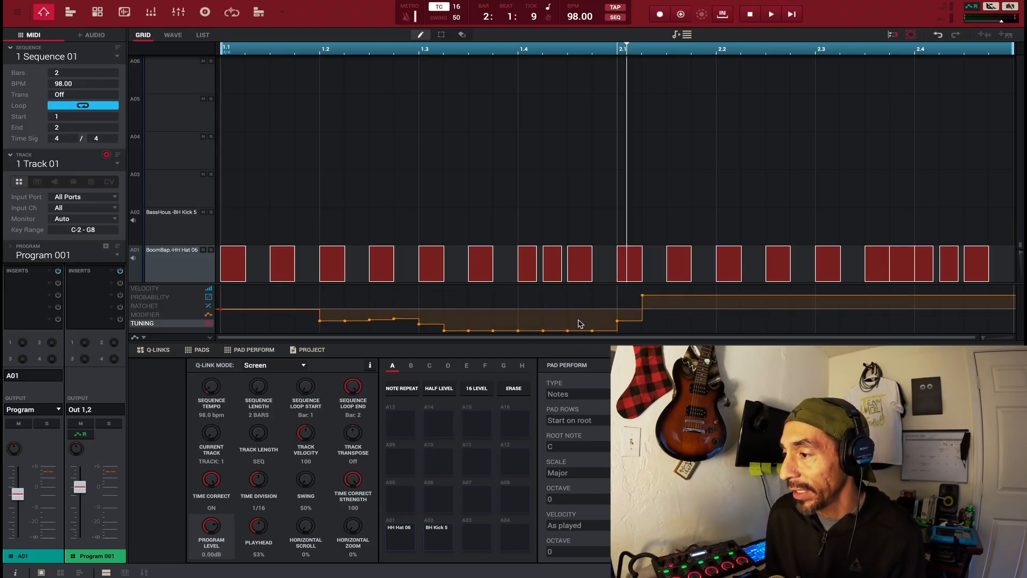
Erase all tuning automation from beat 1.2 to just past beat 2.1
key("e")
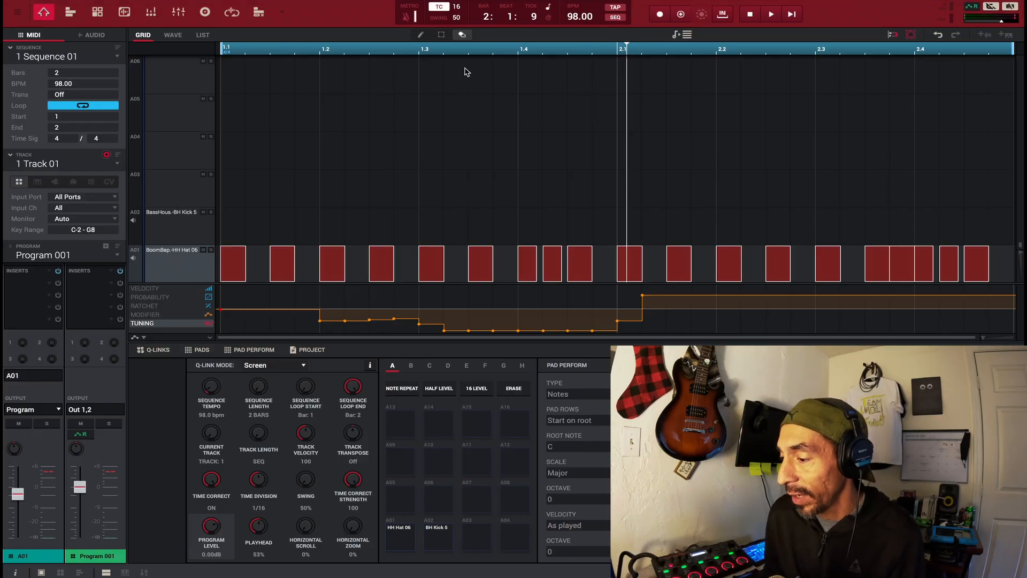
mouse_move(314, 318)
left_mouse_down()
mouse_move(561, 324)
mouse_move(630, 336)
left_mouse_up()
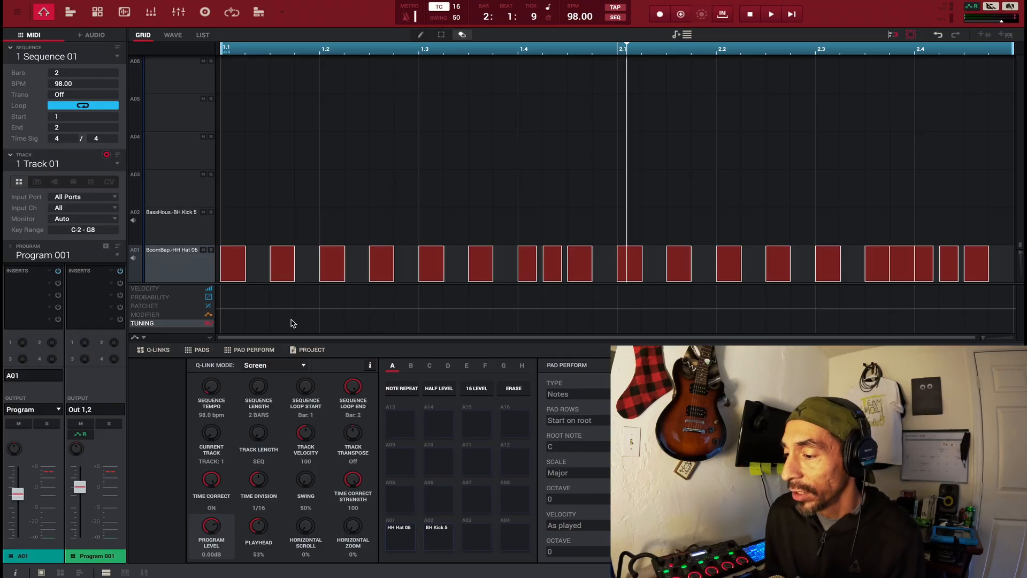
Pencil in raised tuning over the three-hit hi-hat roll at beat 1.4, with near-zero tuning around it, and play it back
left_click(421, 35)
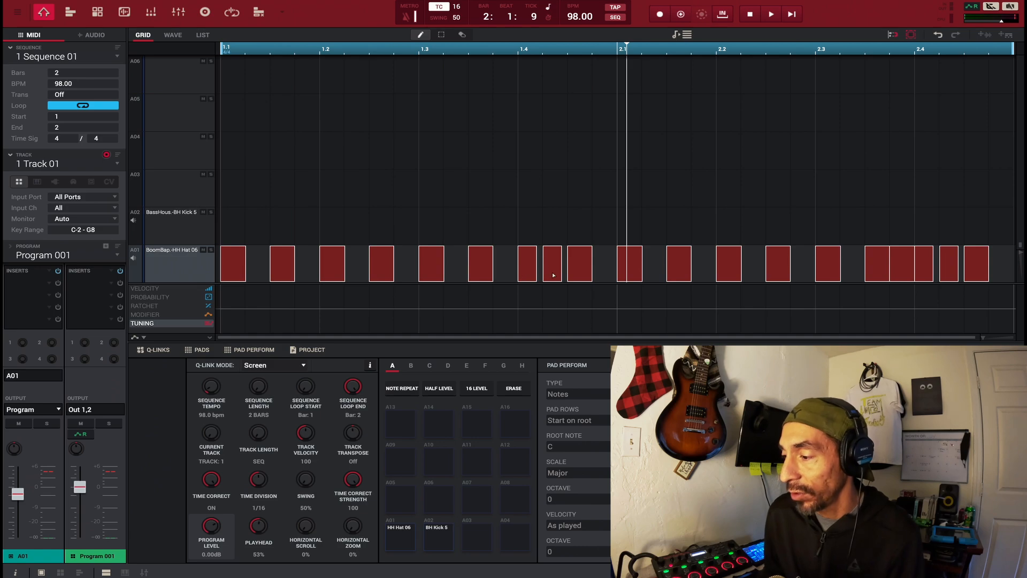
left_click(516, 307)
mouse_move(520, 303)
left_mouse_down()
mouse_move(535, 324)
mouse_move(597, 330)
mouse_move(597, 307)
mouse_move(568, 323)
mouse_move(567, 290)
left_mouse_up()
mouse_move(546, 334)
left_mouse_down()
mouse_move(542, 296)
mouse_move(517, 331)
mouse_move(515, 304)
left_mouse_up()
left_click_drag(420, 321, 423, 297)
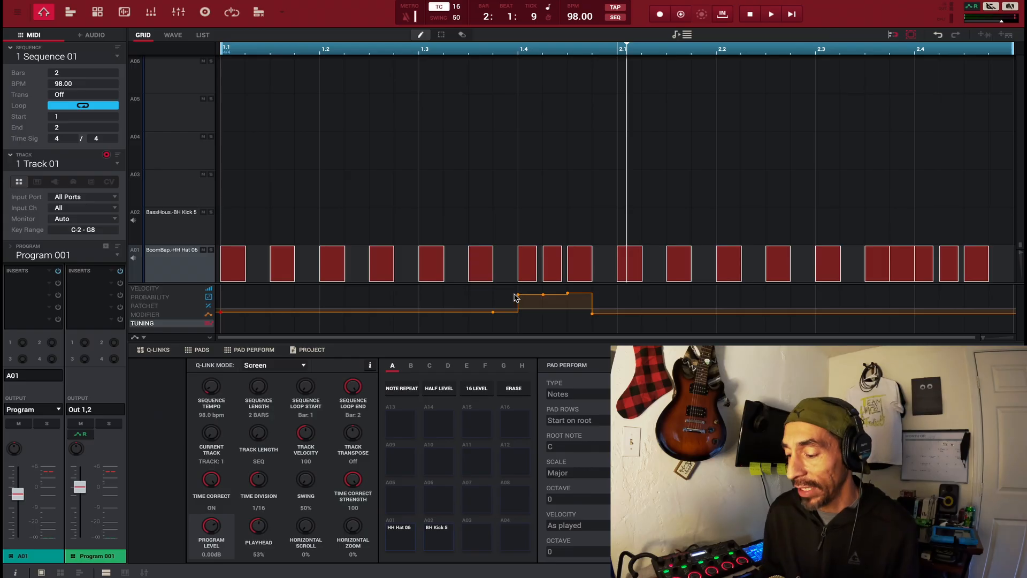
key("space")
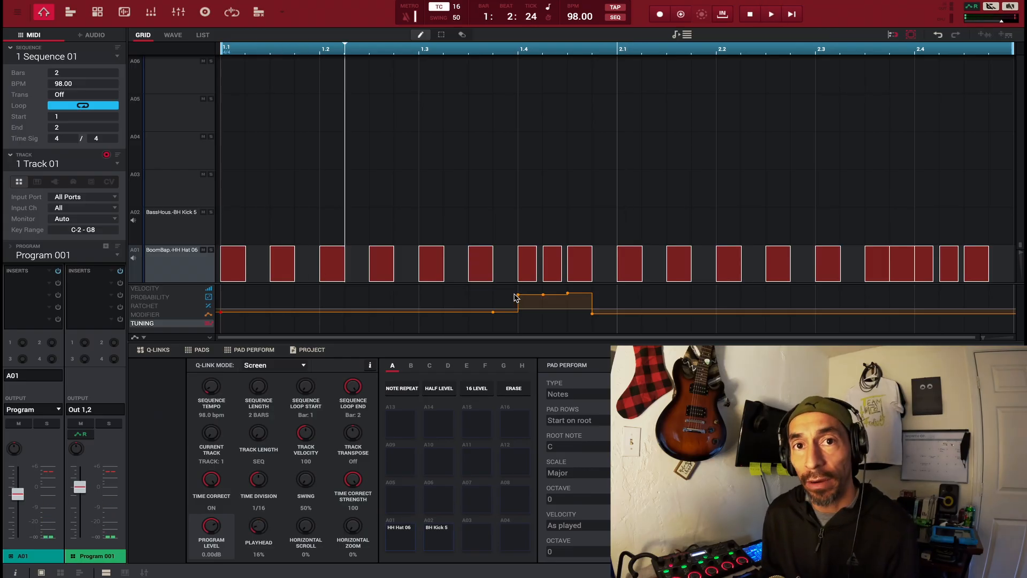
Try lowering the tuning point at beat 1.4 to about -90, raise it again, and play back the sequence
left_click_drag(521, 294, 520, 330)
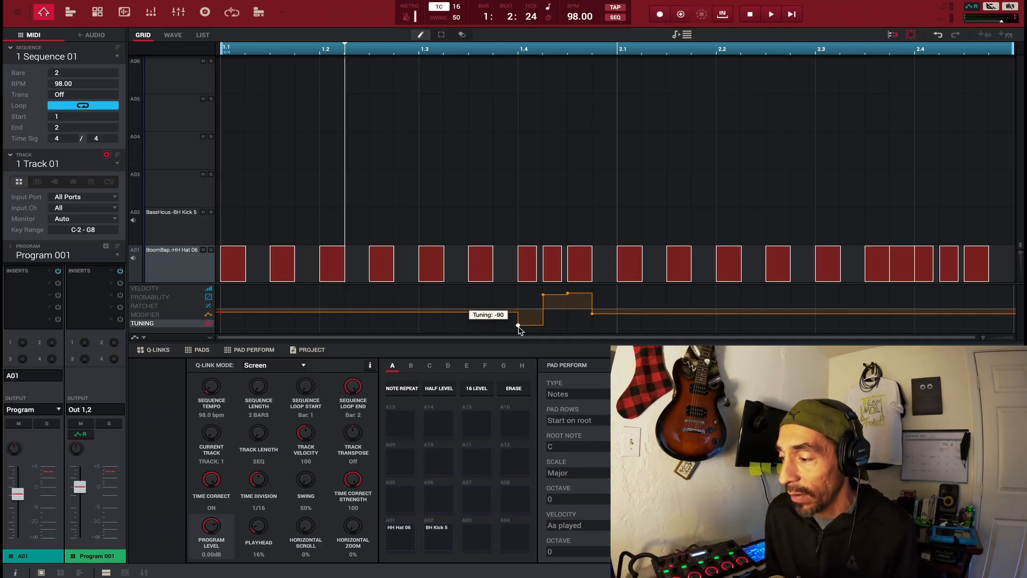
left_click_drag(518, 329, 518, 292)
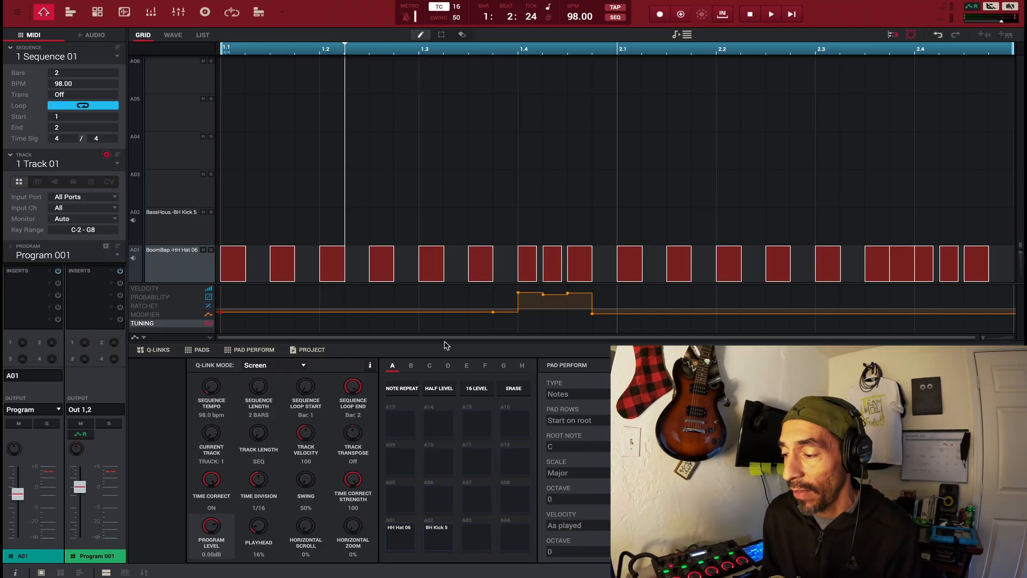
key("space")
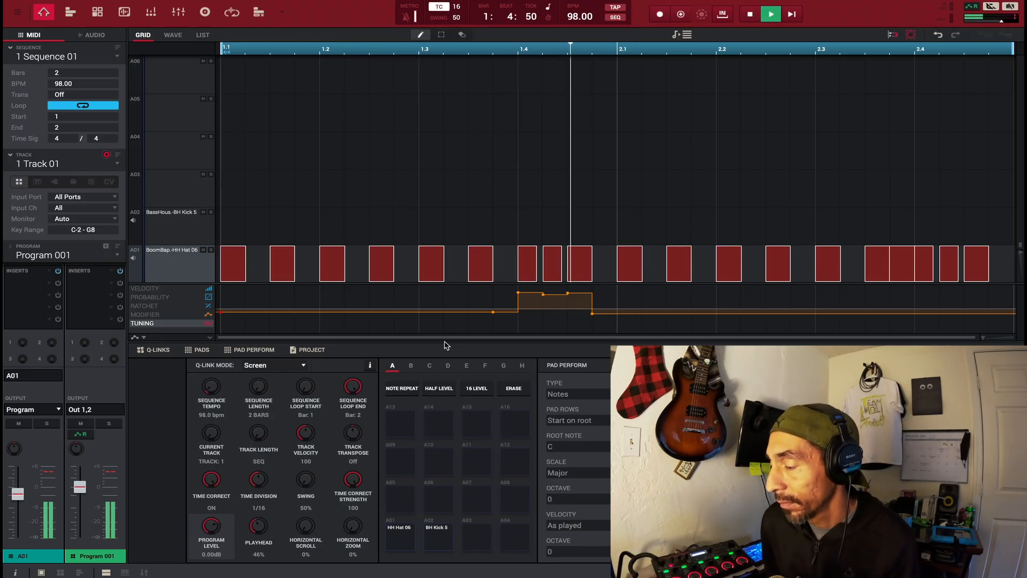
key("space")
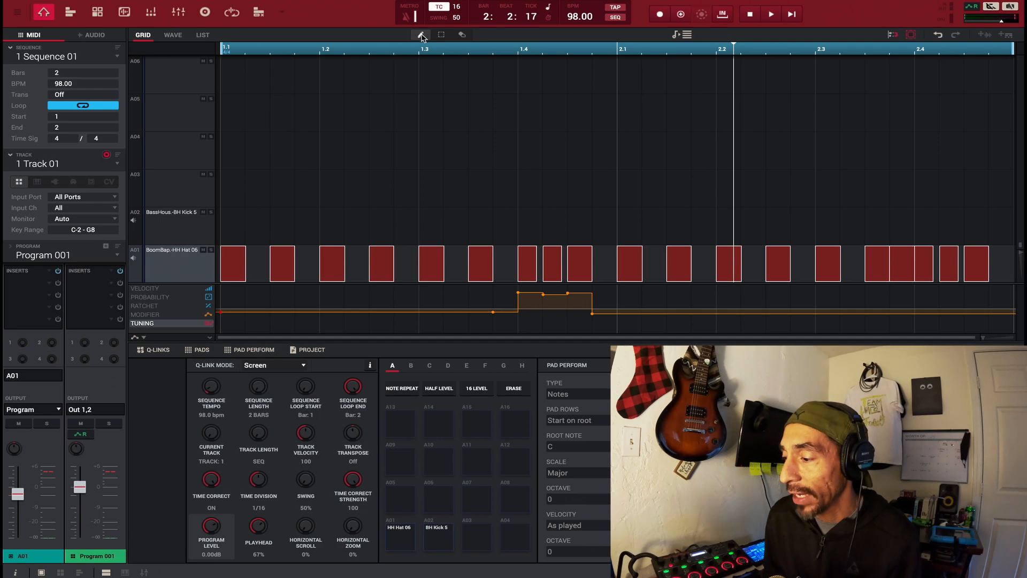
Erase the intermediate tuning points within the roll after beat 1.4 and set the roll's end point to about -9
key("e")
left_click_drag(542, 294, 599, 295)
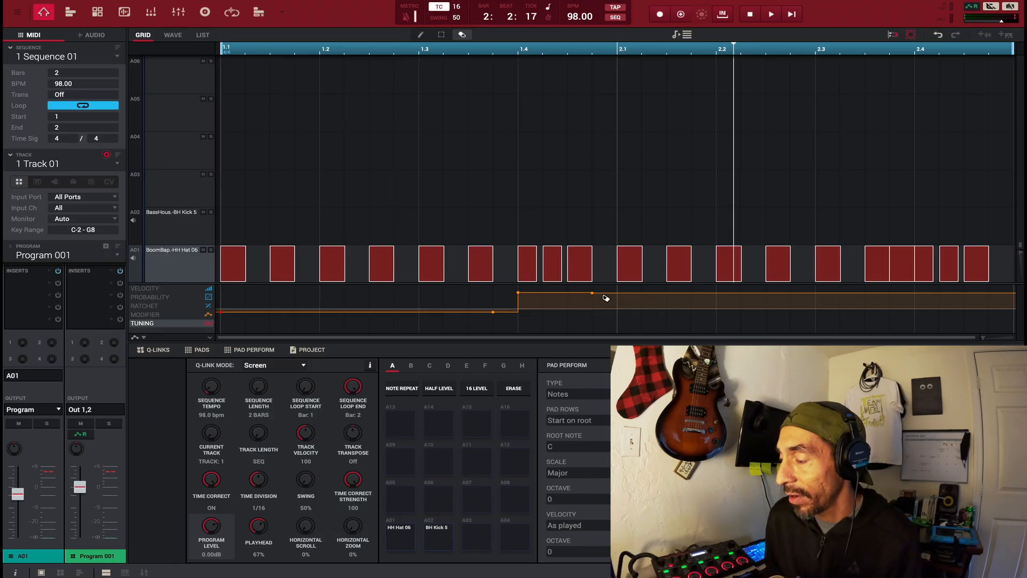
left_click(442, 33)
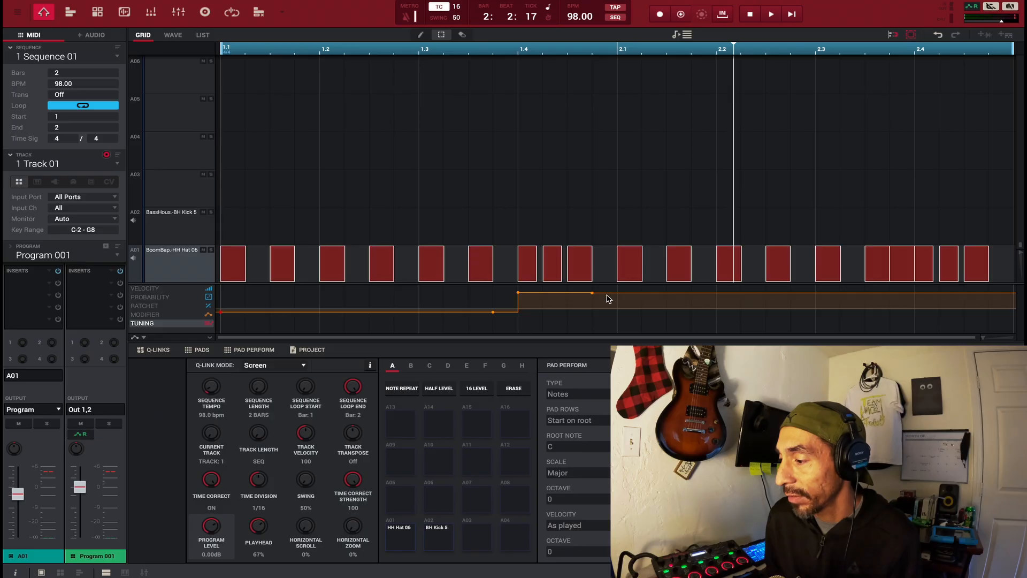
left_click_drag(593, 293, 592, 314)
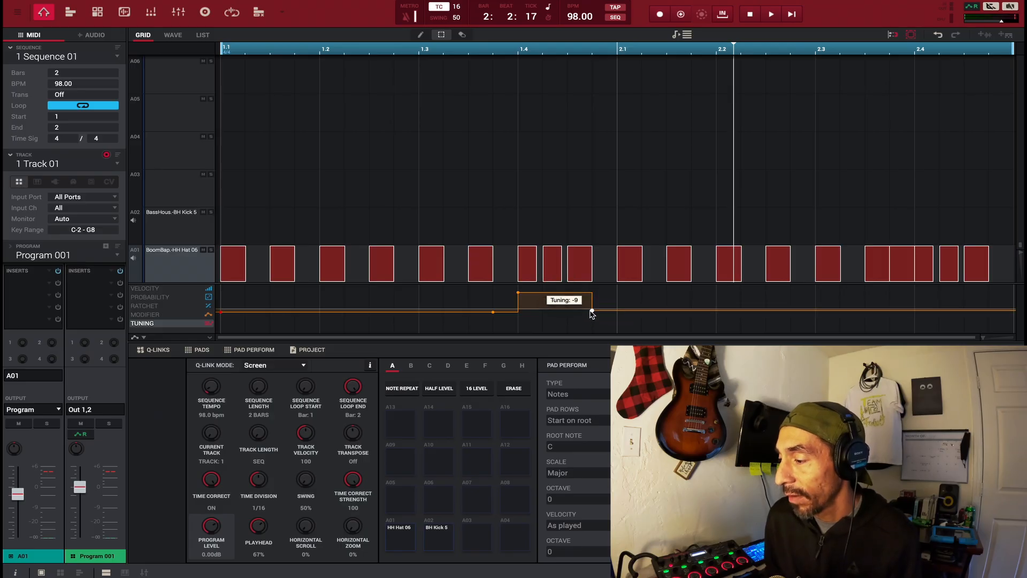
Lower the tuning point at beat 1.4 below zero to pitch the whole roll down, and play back the sequence
left_click_drag(521, 296, 518, 323)
key("space")
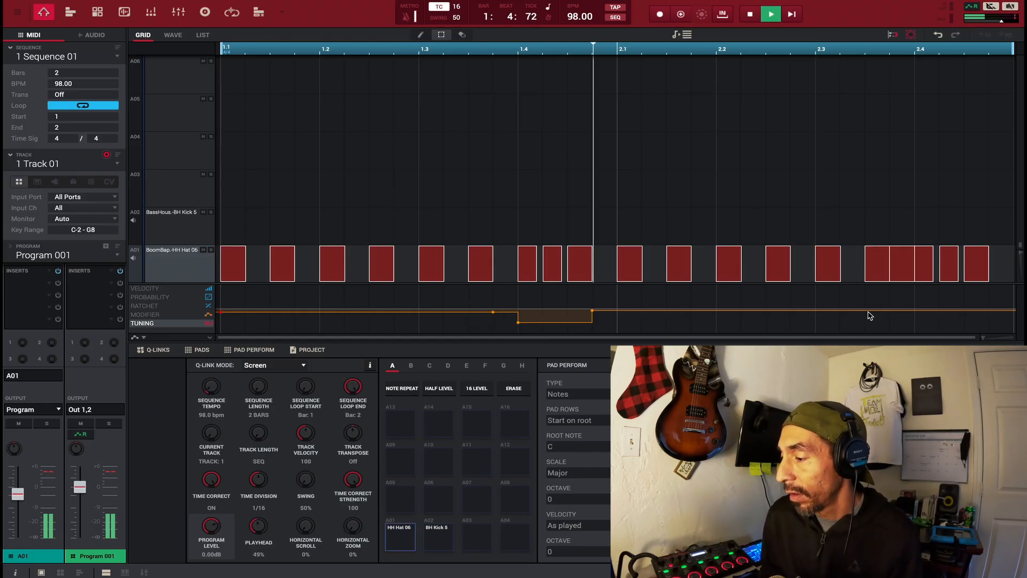
Replay the sequence to hear the pitched-down hi-hat roll at beat 1.4
key("space")
key("space")
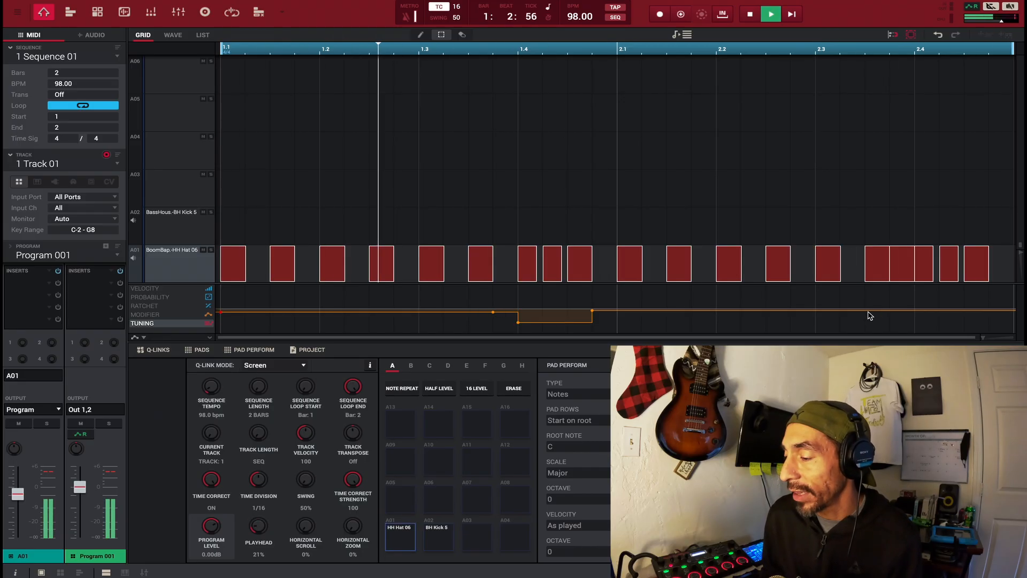
key("space")
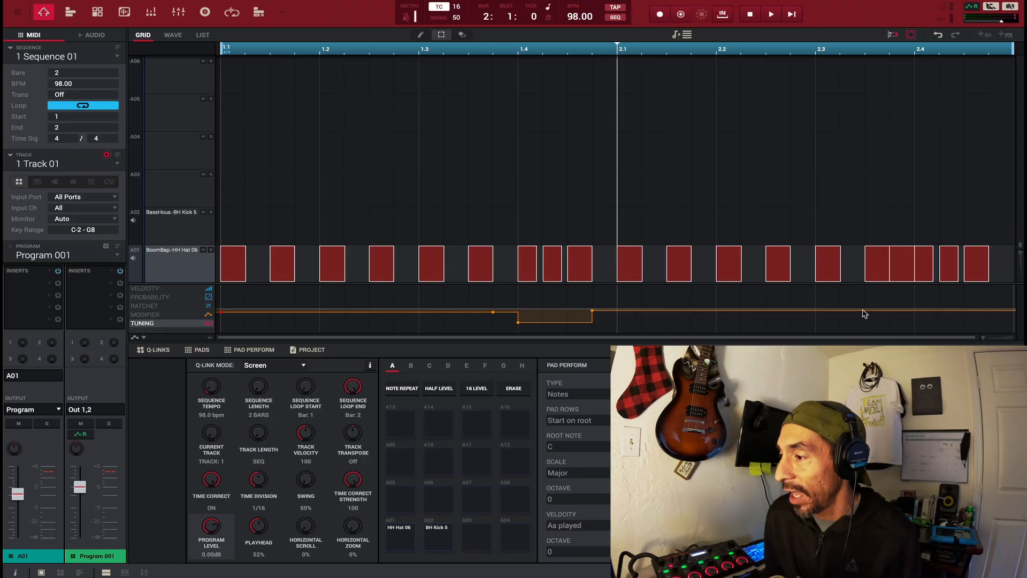
Pencil in tuning points across the hi-hat roll around beat 2.4, starting at about -9 and dipping lower over the following hits
left_click(421, 36)
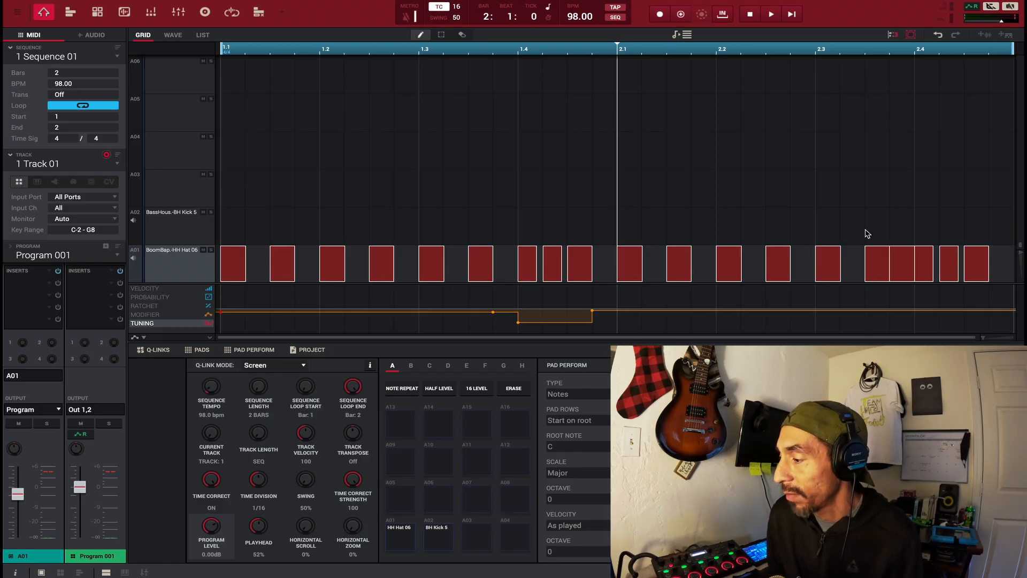
left_click(869, 310)
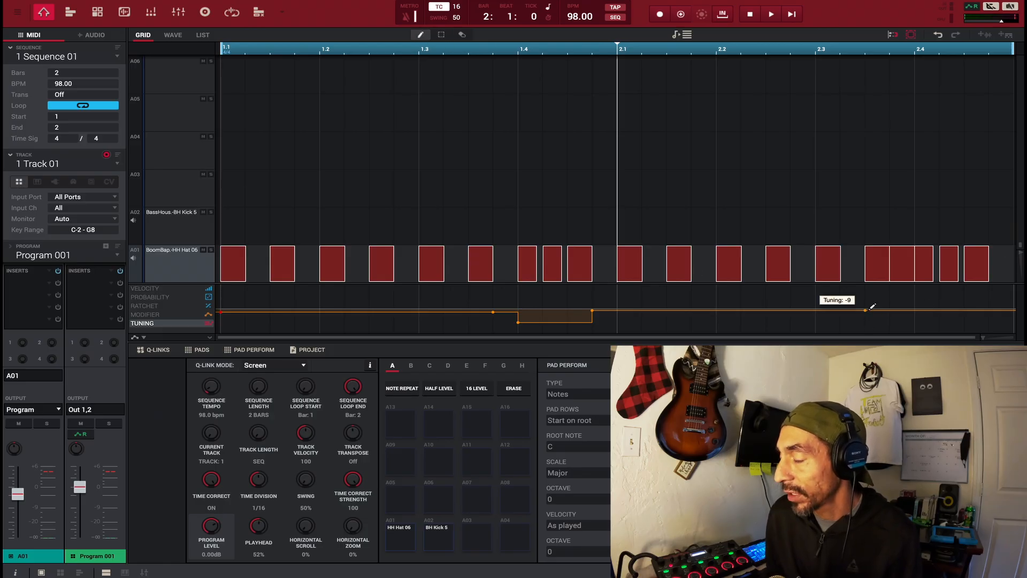
left_click_drag(873, 306, 987, 314)
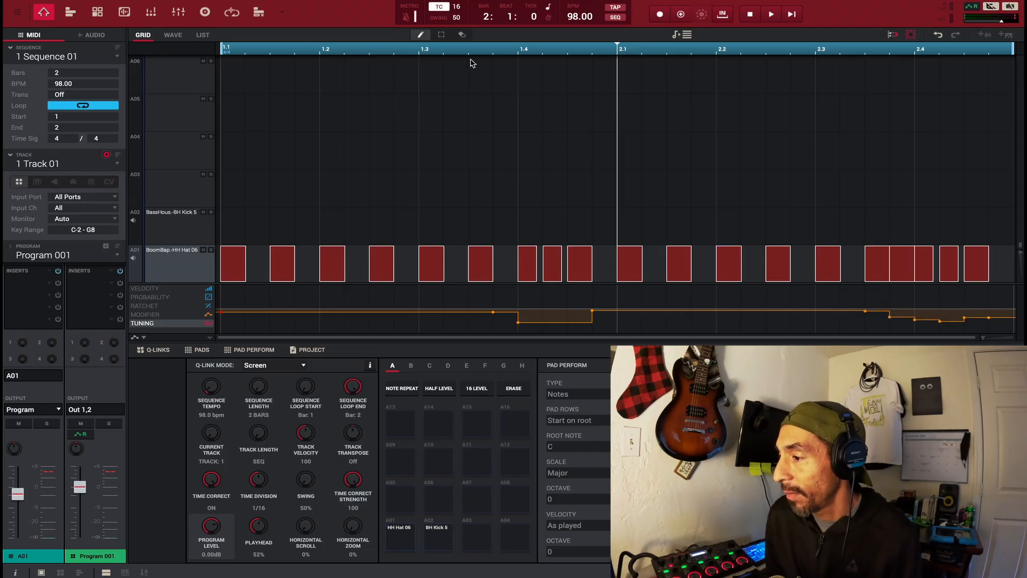
Erase the intermediate tuning points in the roll around beat 2.4, raising its start point to about 63 and keeping its end point below zero
left_click(462, 35)
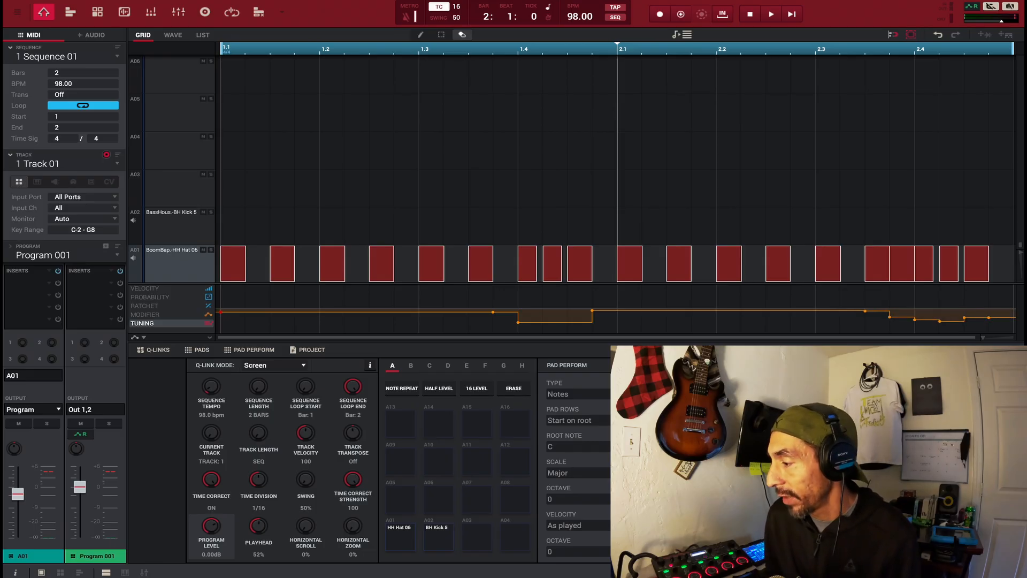
left_click_drag(889, 318, 965, 324)
left_click_drag(865, 314, 864, 297)
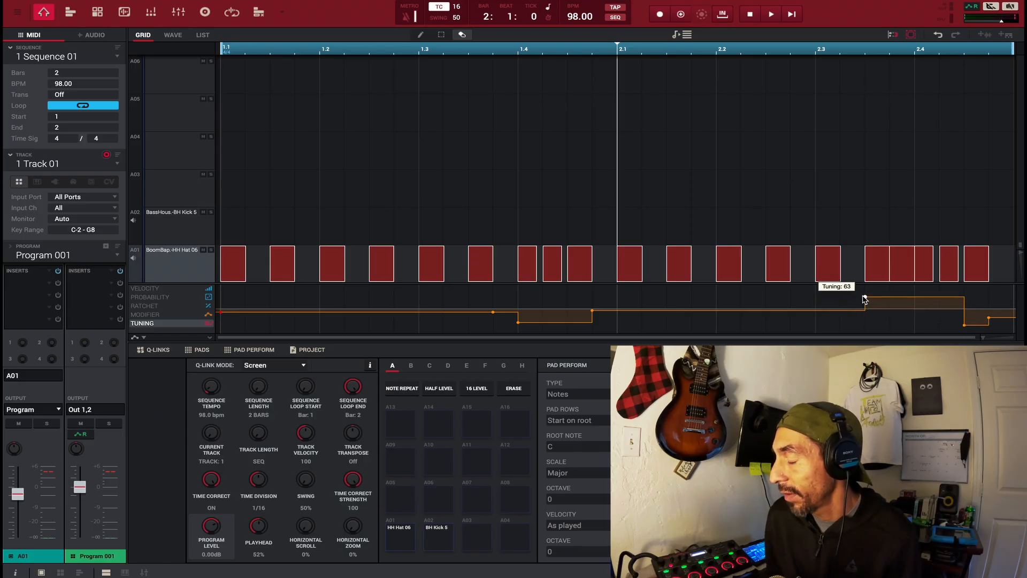
left_click_drag(965, 325, 964, 323)
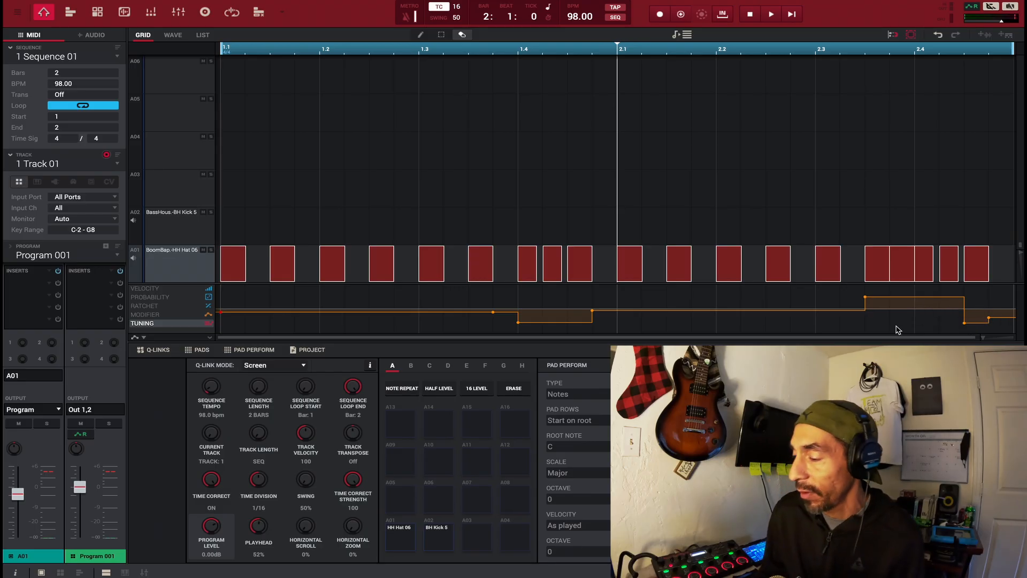
Play back the sequence to hear both retuned hi-hat rolls, and show the expansions browser
key("space")
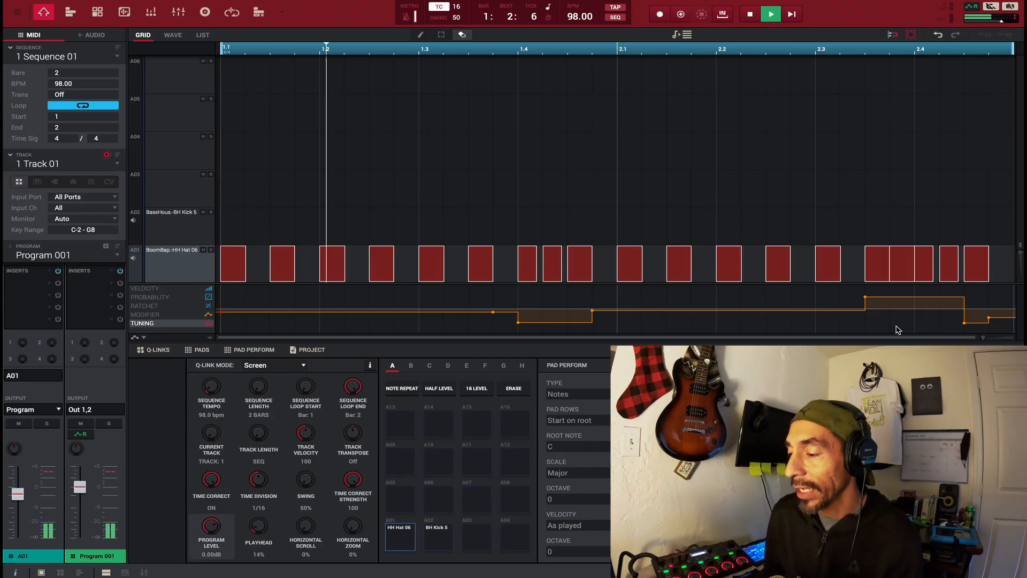
key("space")
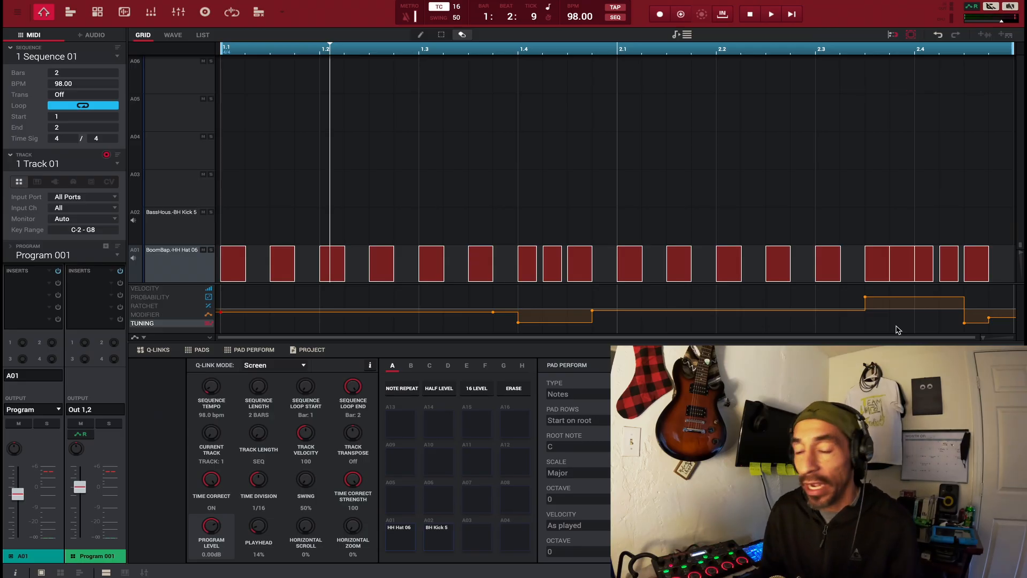
key("space")
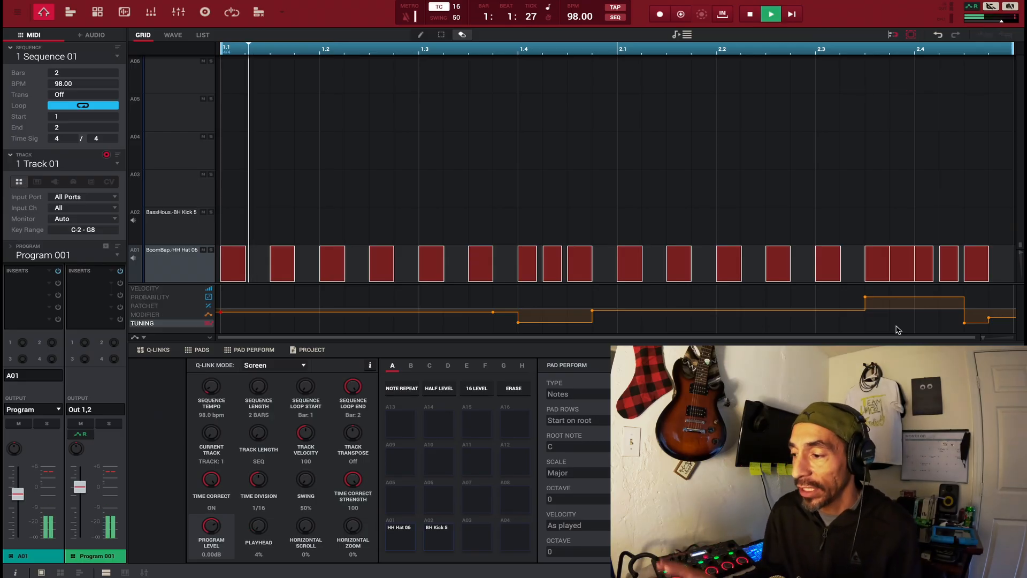
key("ctrl+b")
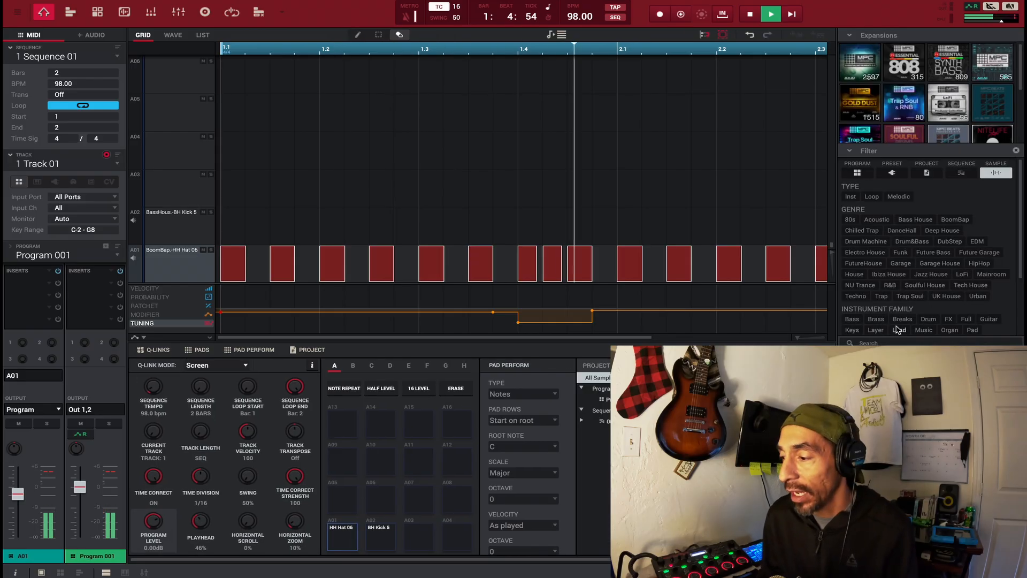
key("space")
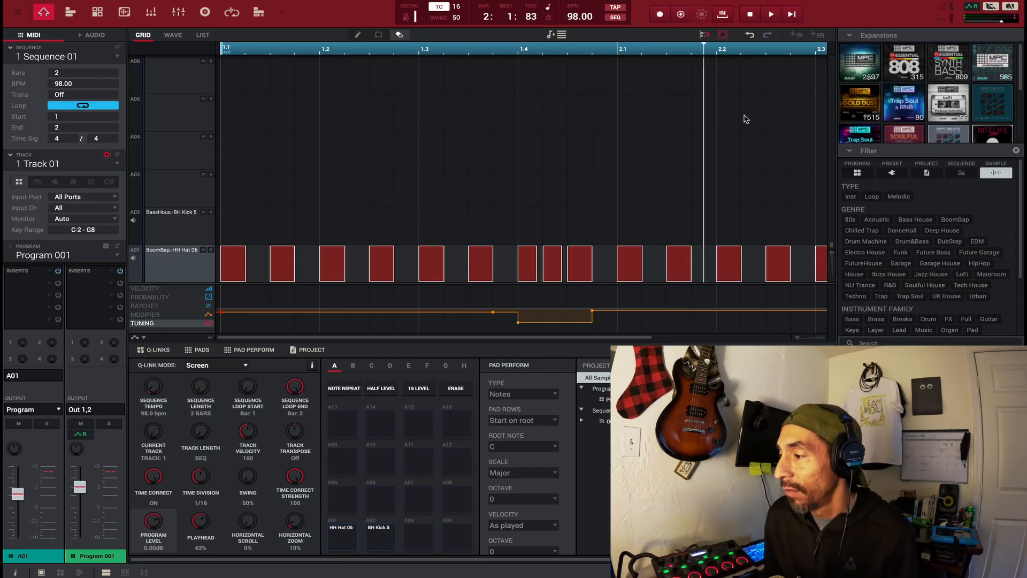
Make the BH Kick 5 pad (A02) active in the MIDI grid with the Select tool, showing beats 1.1 to 1.4 with enlarged pad rows
left_click_drag(658, 53, 638, 33)
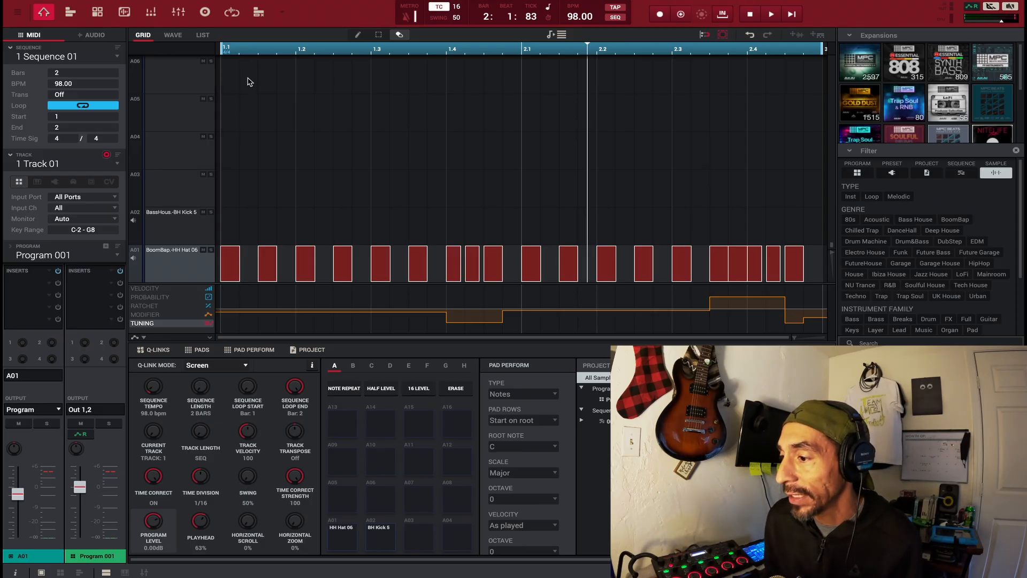
left_click_drag(245, 52, 249, 75)
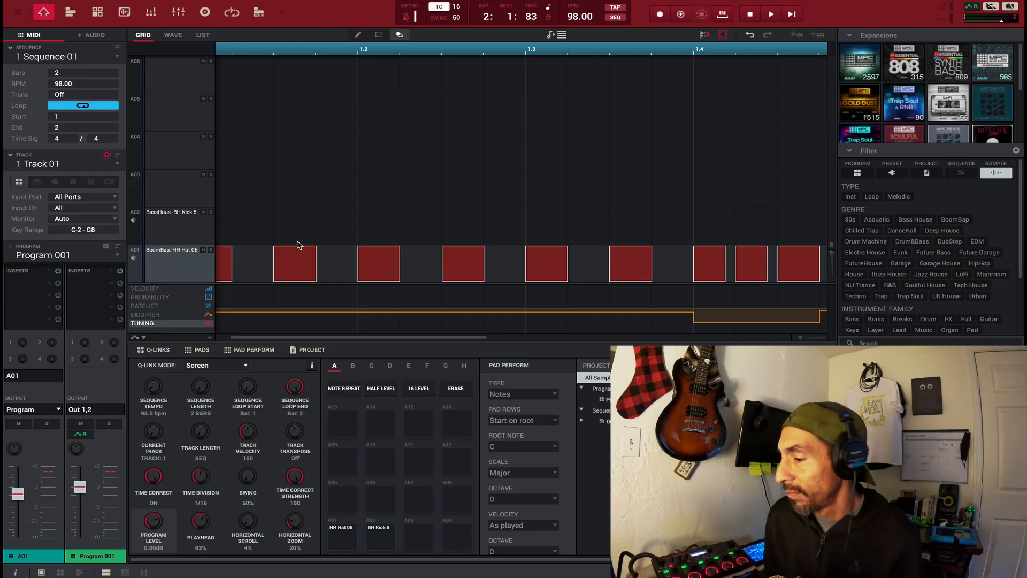
scroll(297, 245, "left", 2)
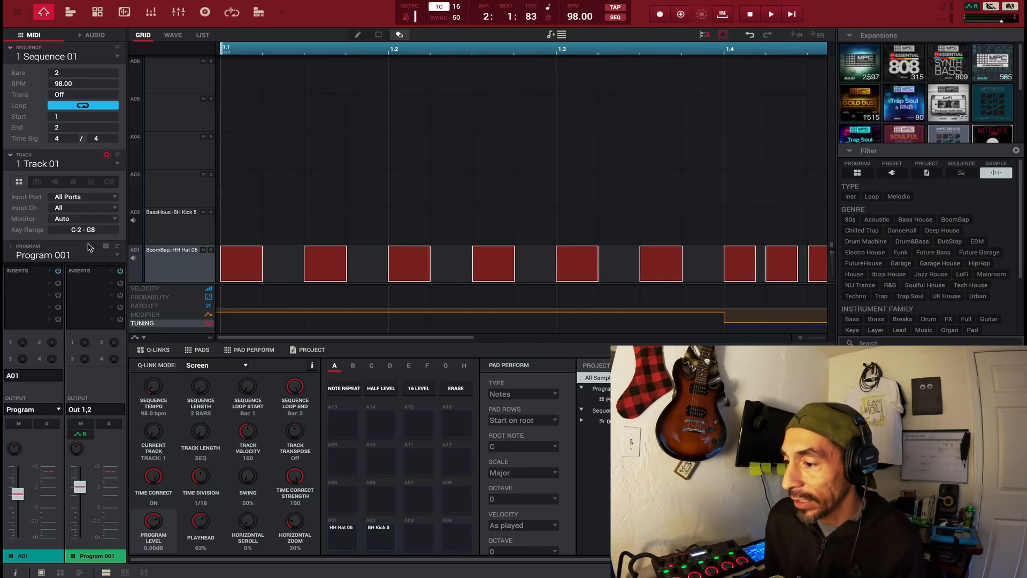
left_click(167, 231)
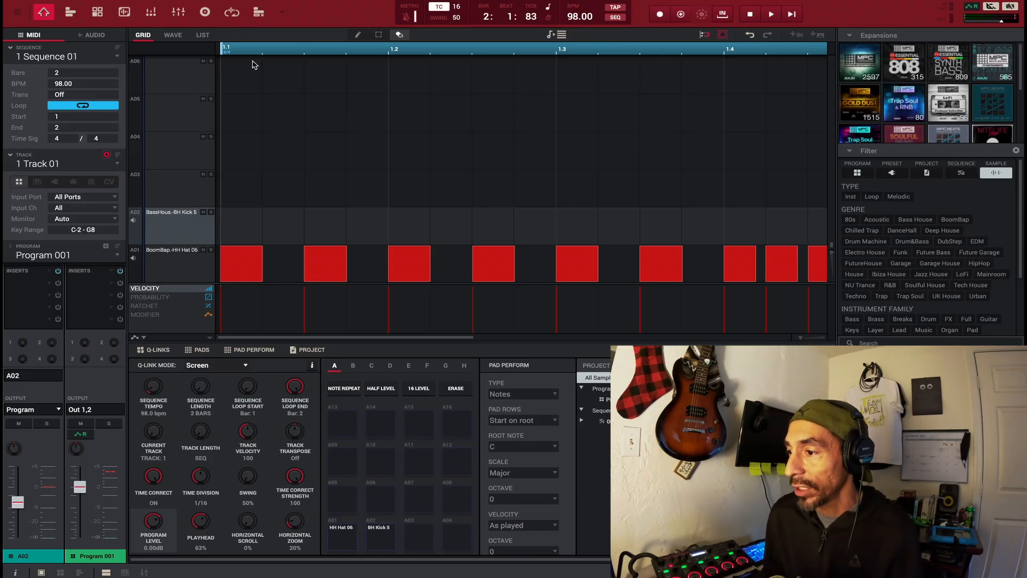
left_click(378, 36)
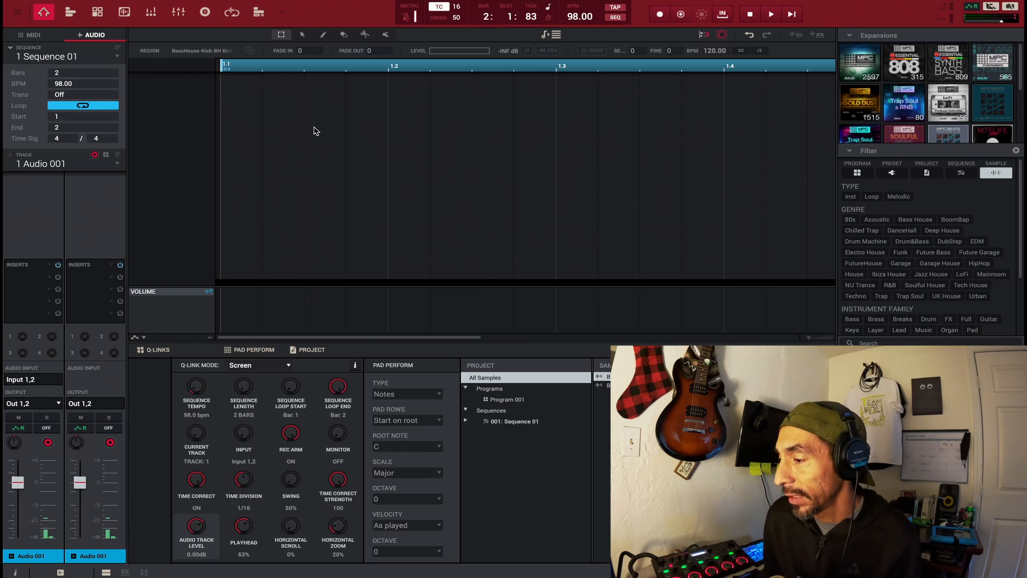
key("Tab")
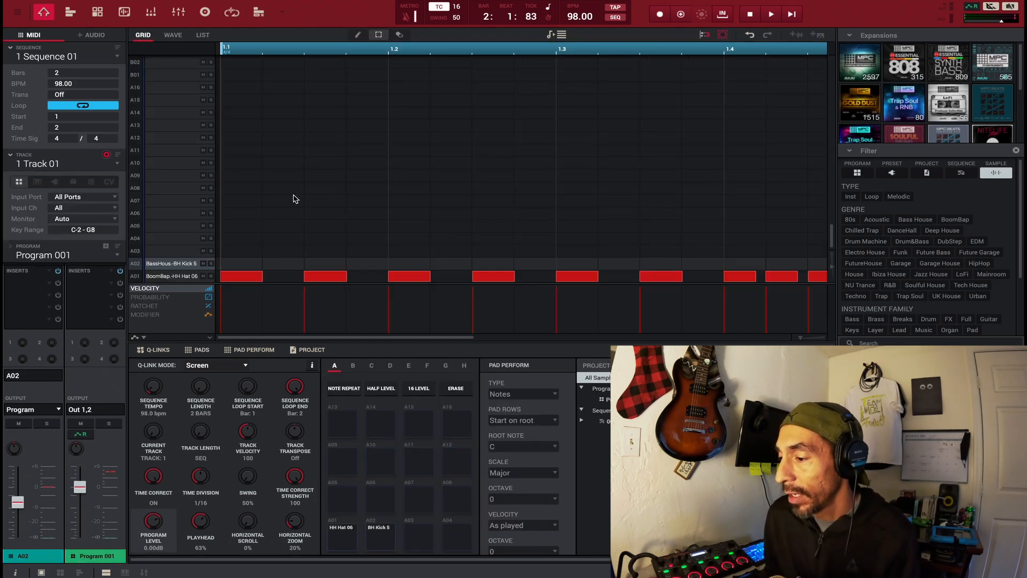
left_click_drag(833, 266, 831, 247)
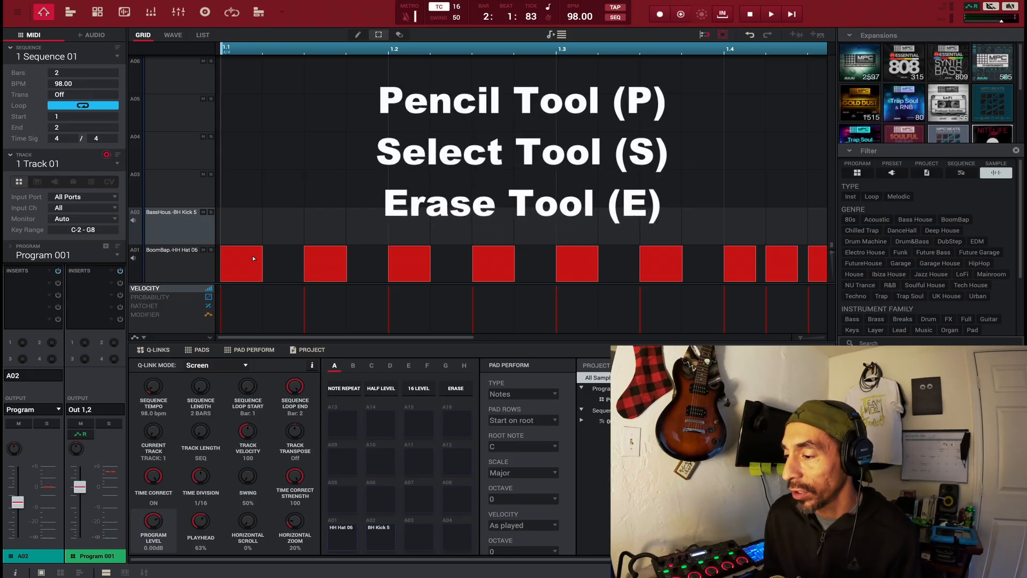
Switch through the Pencil and Erase tools and return to the Select tool
key("p")
key("e")
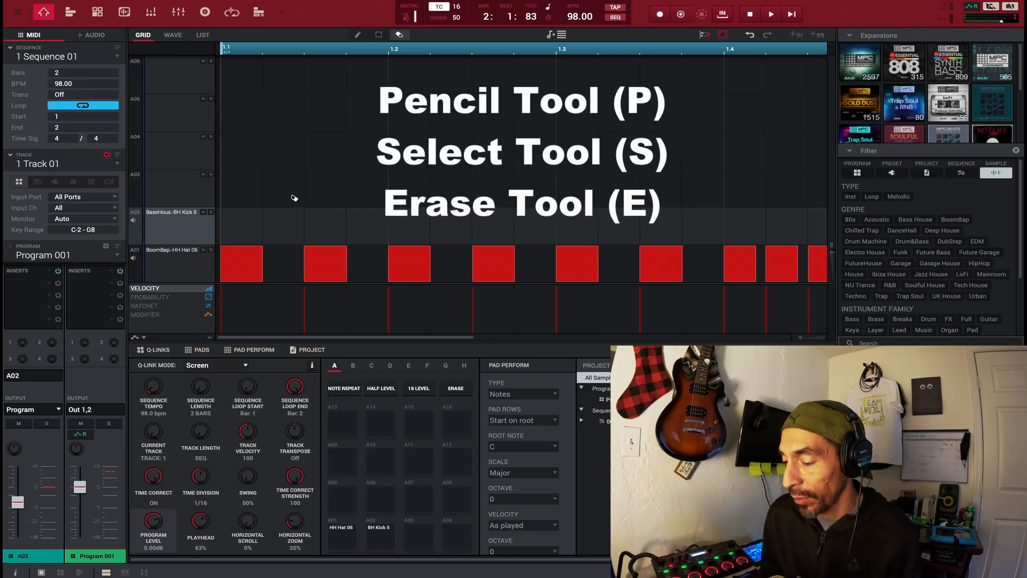
key("s")
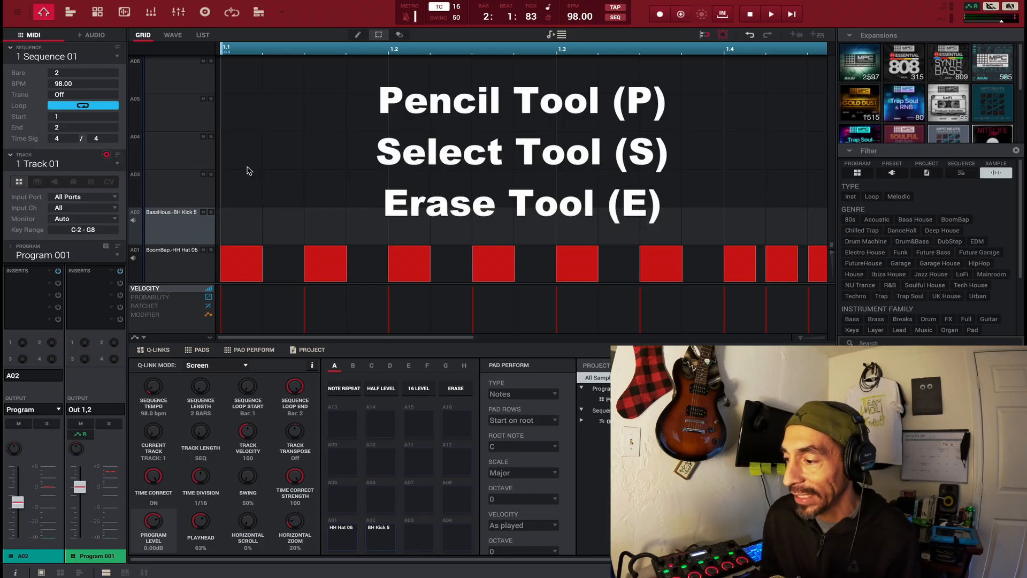
Add kick notes on beat 1.1, its fourth sixteenth, and the third and fourth sixteenths of beat 1.2, and start playback
double_click(241, 233)
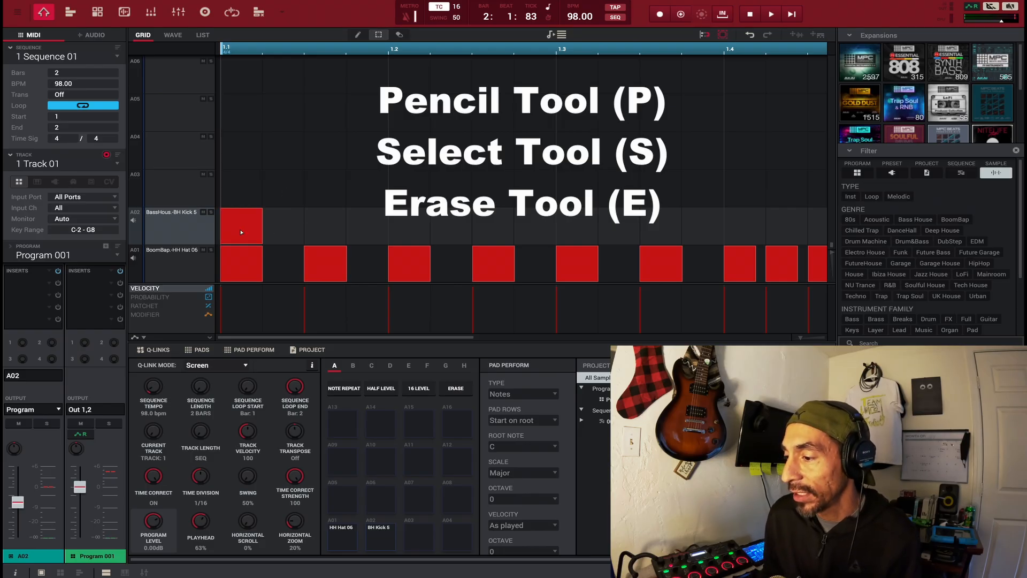
double_click(378, 227)
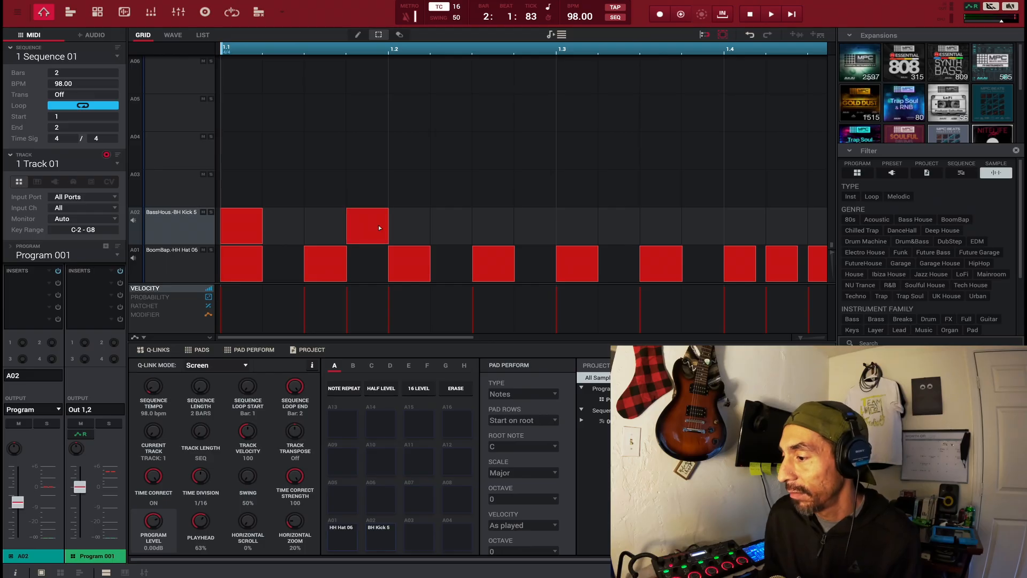
double_click(499, 227)
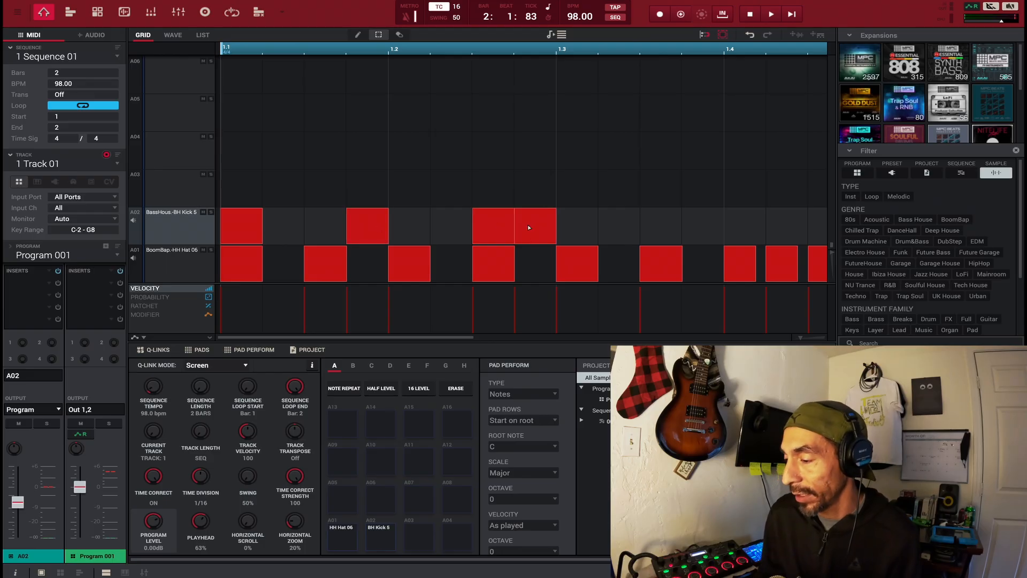
key("space")
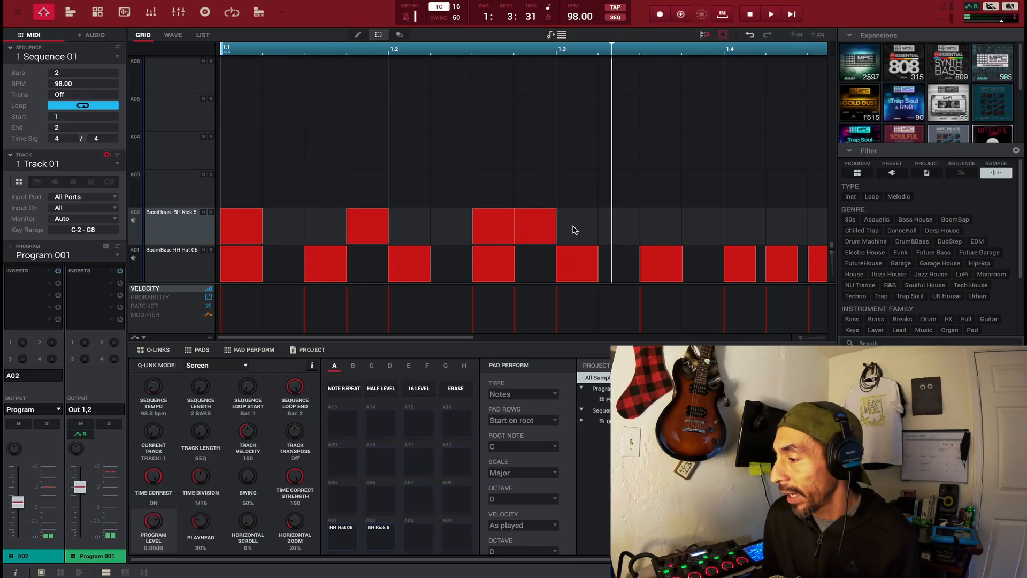
Add kicks on the third and fourth sixteenths of beat 1.3 and the second sixteenth of beat 1.4, and play back the pattern
double_click(672, 231)
double_click(701, 227)
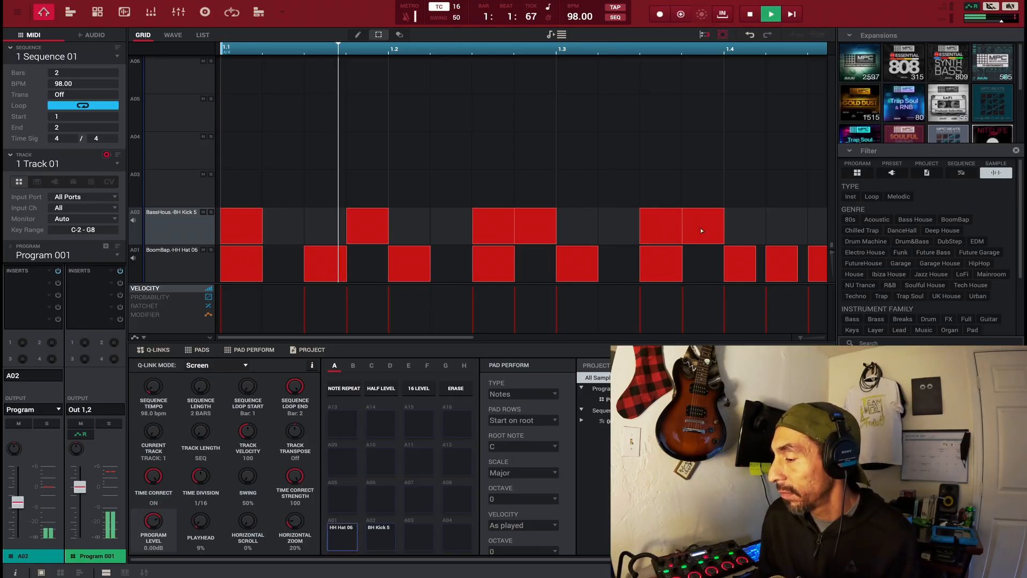
key("space")
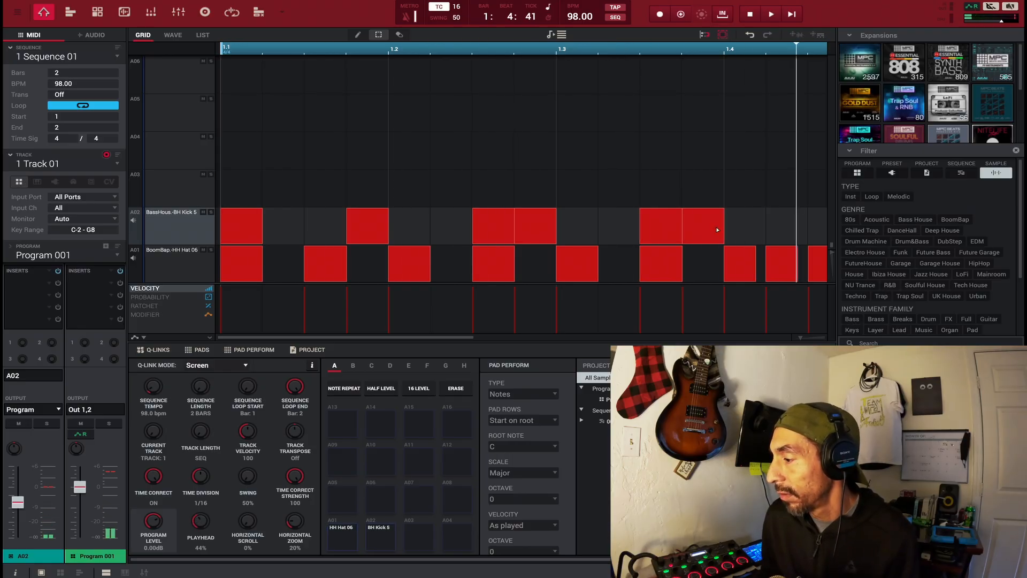
double_click(786, 236)
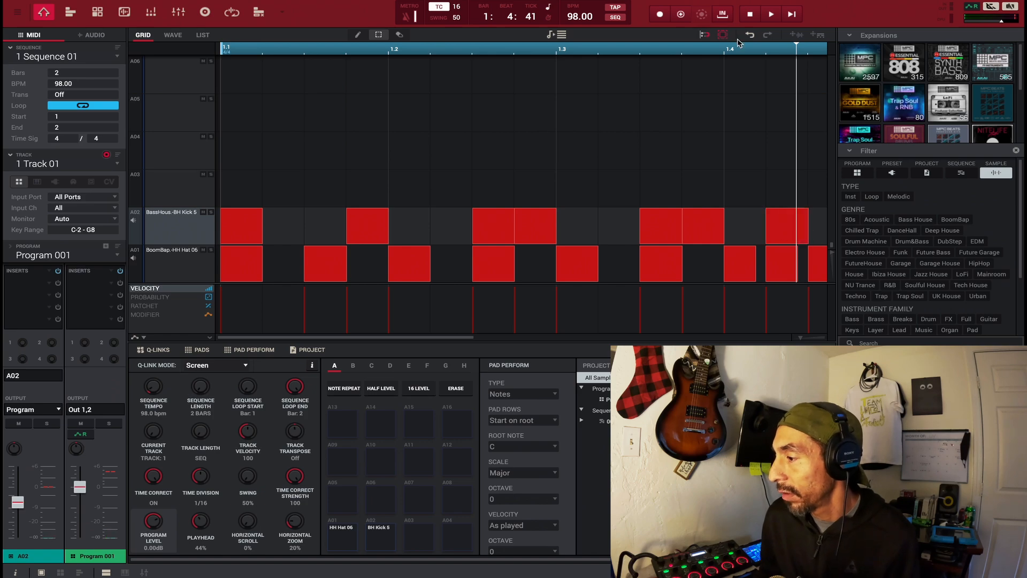
left_click_drag(741, 55, 740, 2)
key("space")
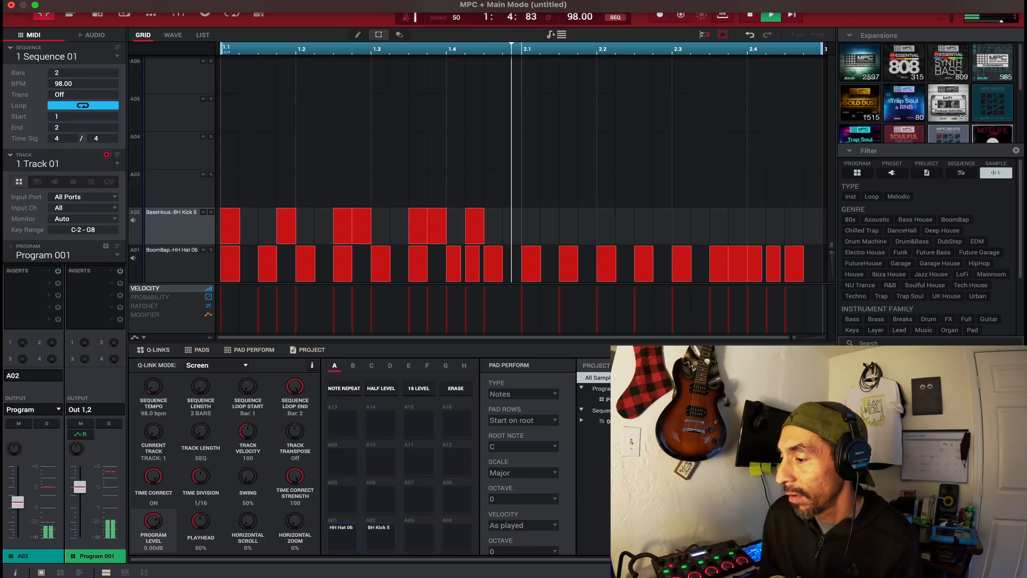
key("space")
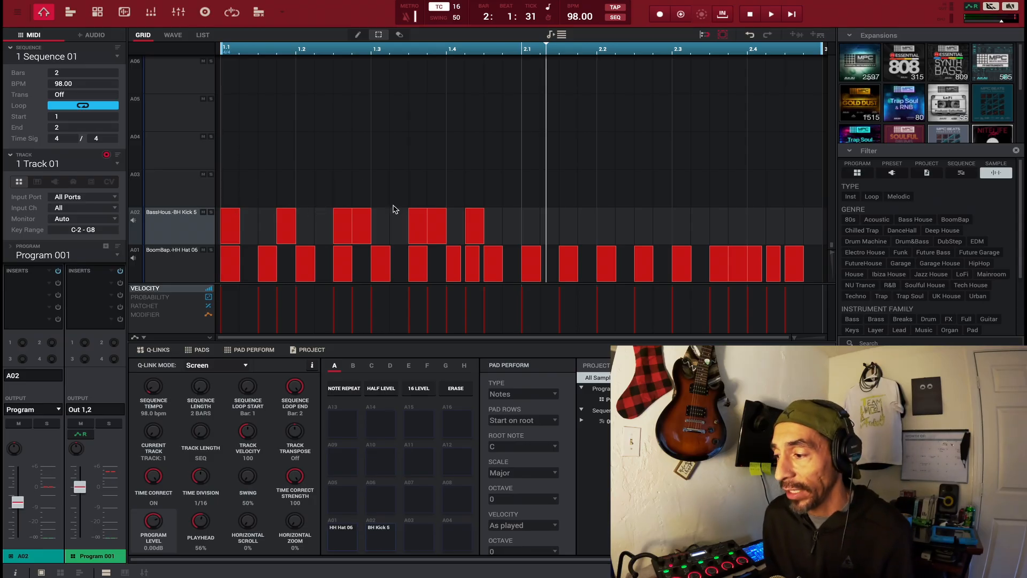
Select all the kick notes in bar 1 and copy them
left_click_drag(463, 181, 238, 228)
left_click_drag(230, 192, 538, 220)
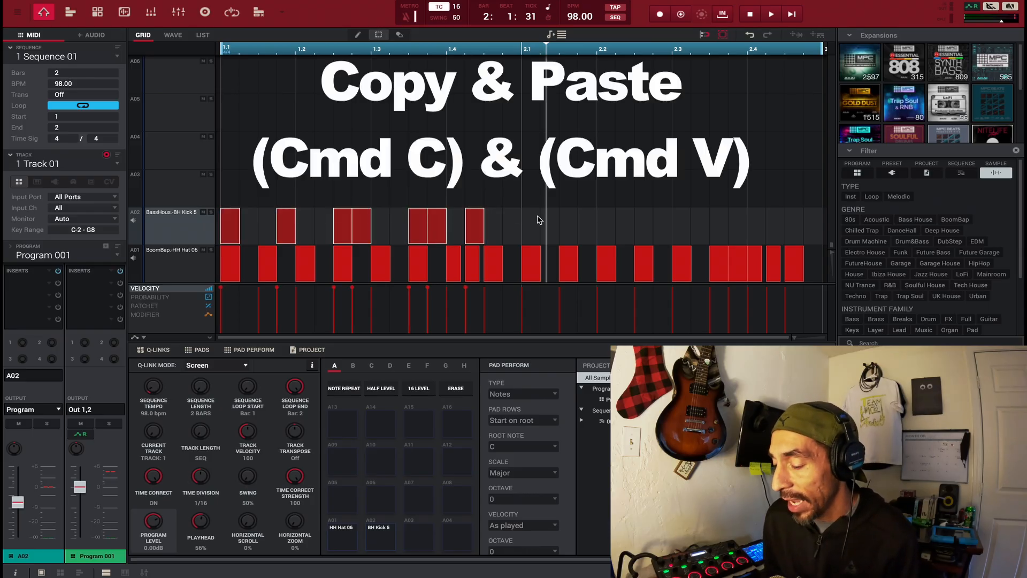
key("super+c")
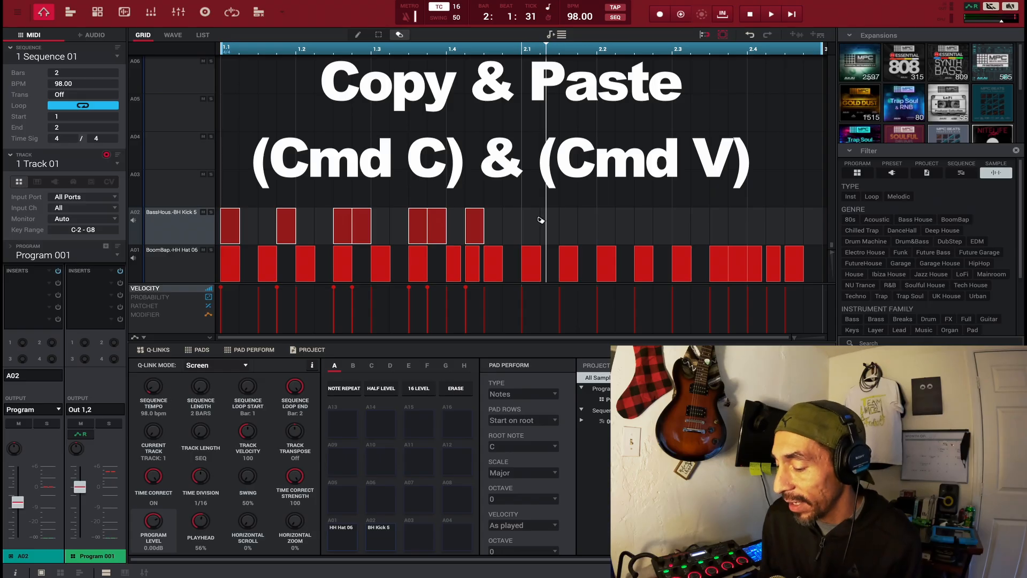
Try pasting the copied kick notes at the playhead in bar 2, and undo the paste
key("super+v")
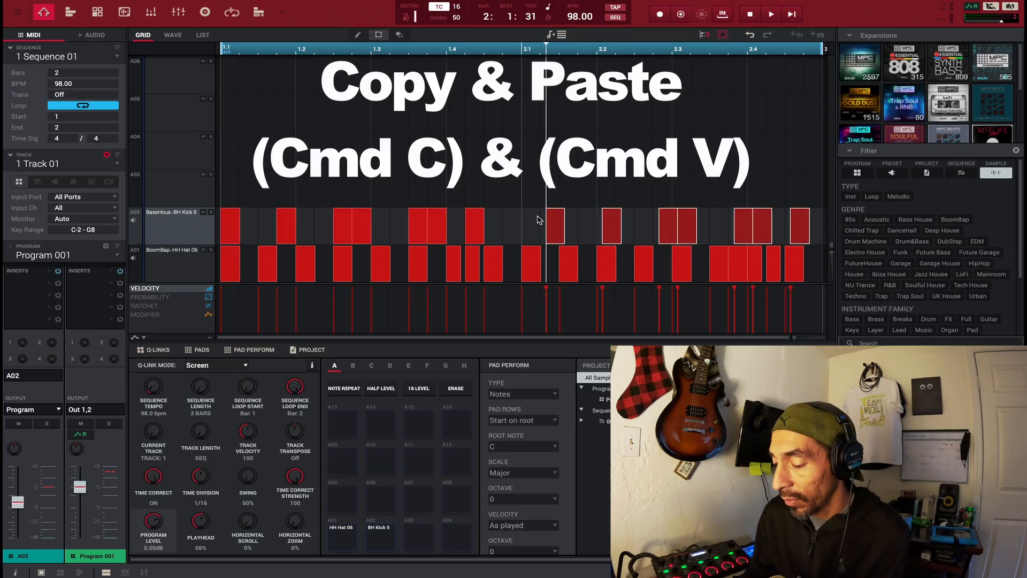
key("super+z")
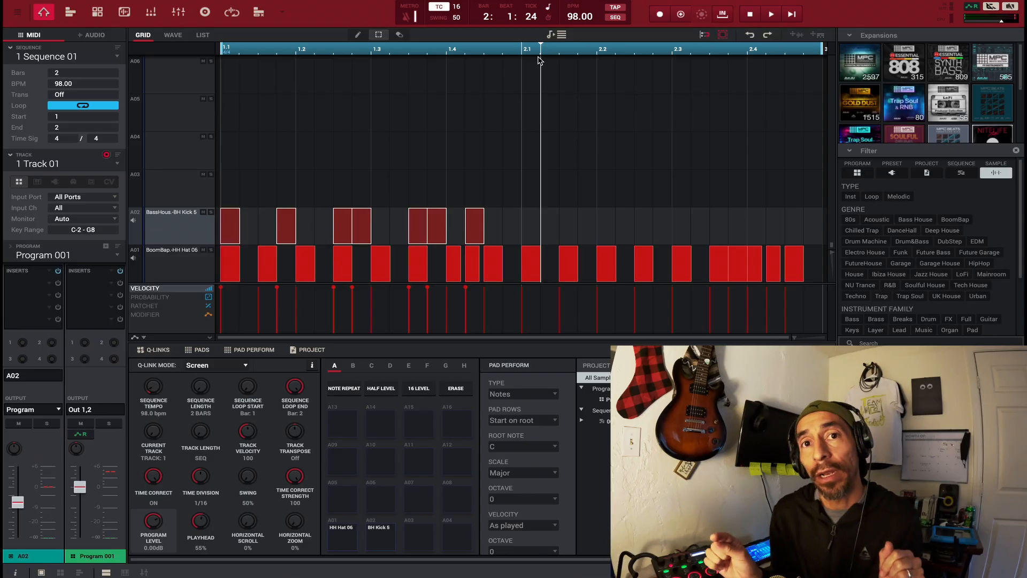
Step the playhead back and forth in whole bars between the starts of bar 1 and bar 2
key("ctrl+Left")
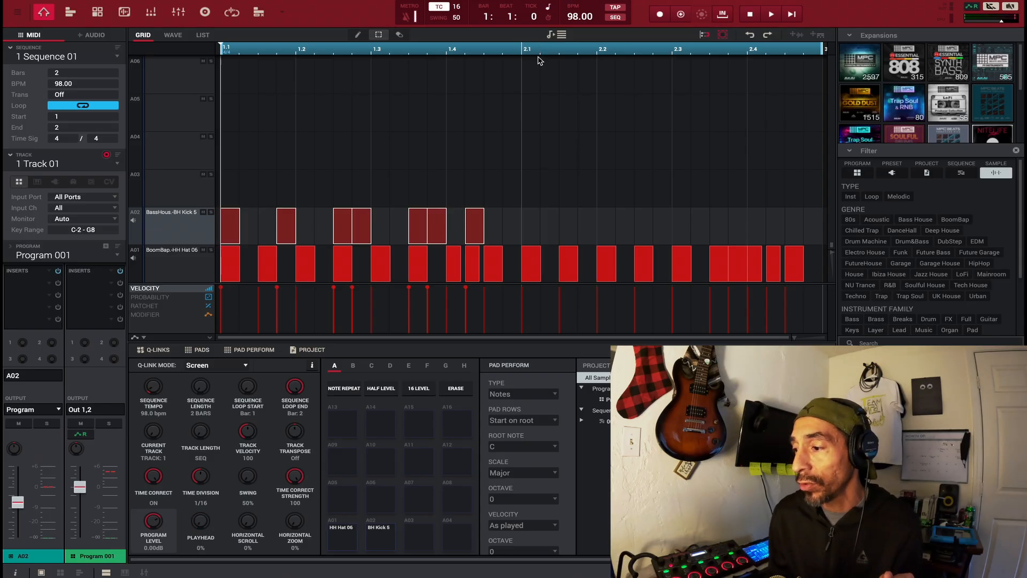
key("ctrl+Right")
key("ctrl+Left")
key("ctrl+Right")
key("ctrl+Left")
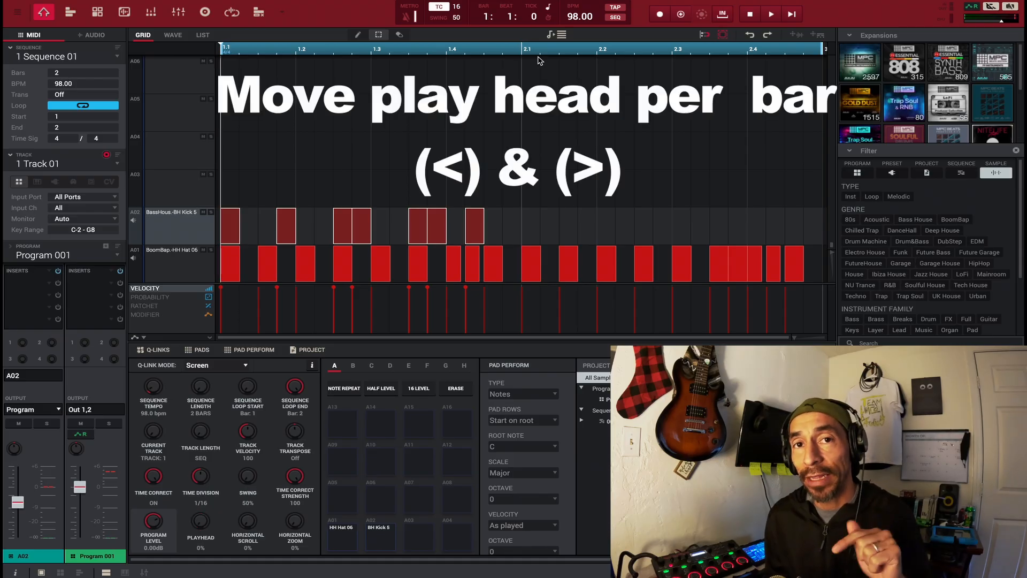
key("ctrl+Right")
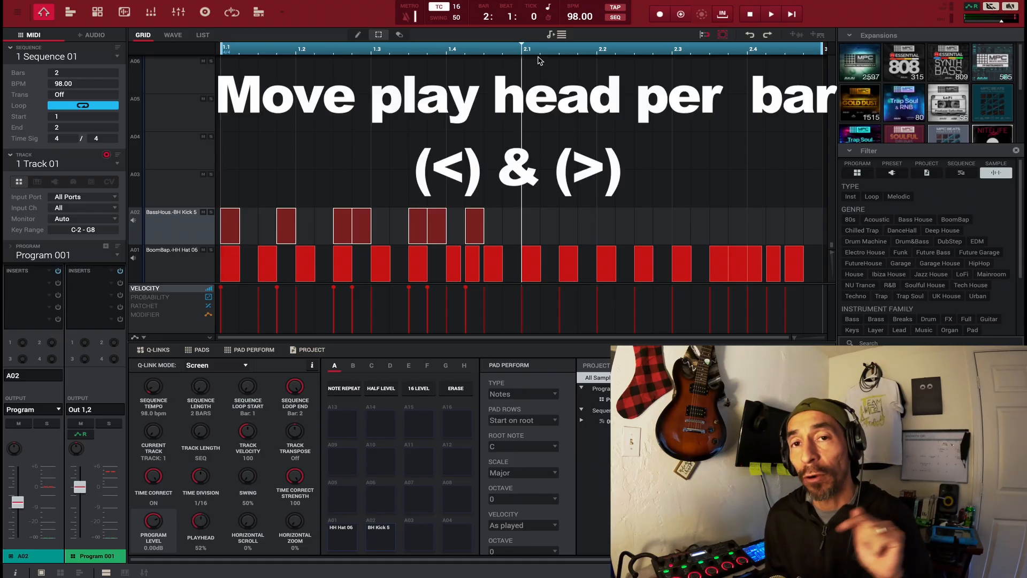
key("comma")
key("period")
key("comma")
key("period")
key("comma")
key("period")
key("comma")
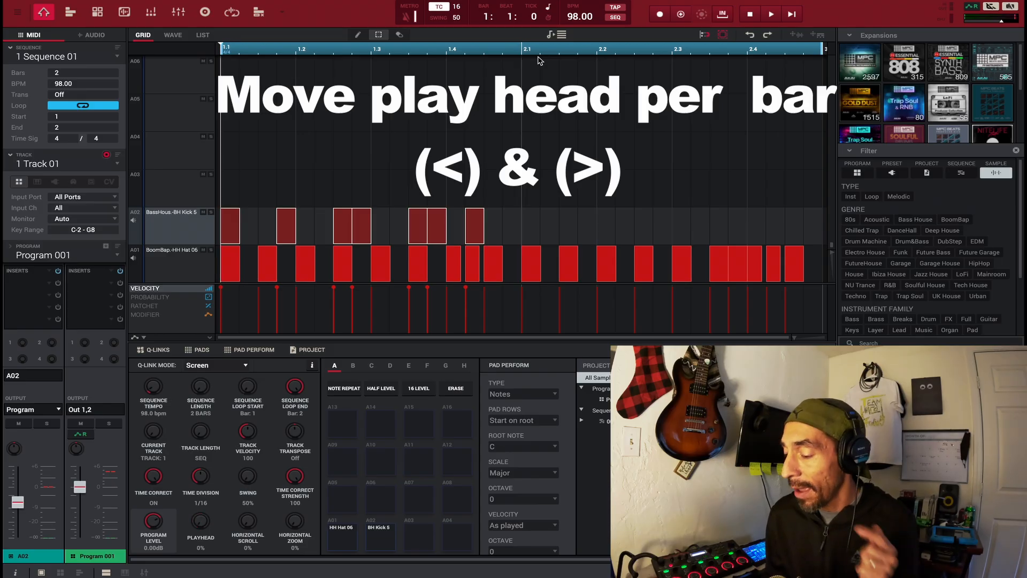
Step the playhead forward one grid mark at a time from the start of bar 1 to 2.1
key("Right")
key("Right")
key("Right")
key("Right")
key("Right")
key("Right")
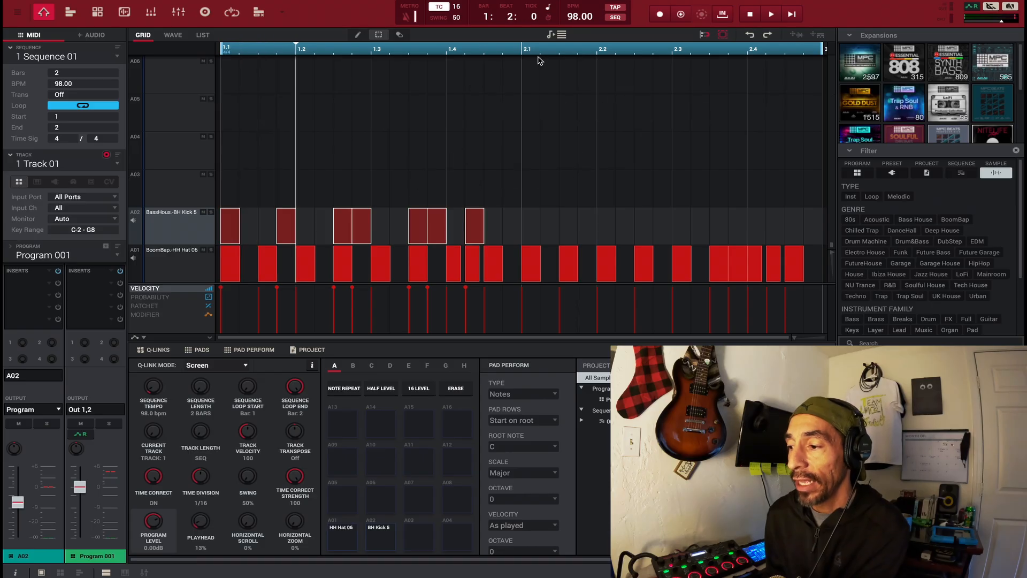
key("shift+Right")
key("shift+Right")
key("shift+Right")
key("shift+Right")
key("shift+Right")
key("shift+Right")
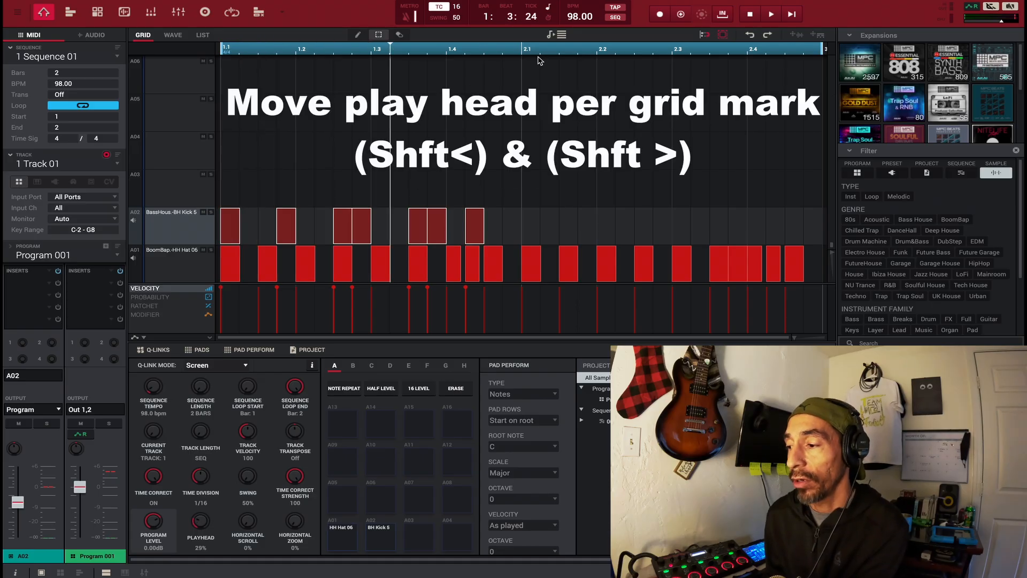
key("shift+Right")
key("shift+Right")
key("shift+Right")
key("shift+Right")
key("shift+Right")
key("shift+Right")
key("shift+Right")
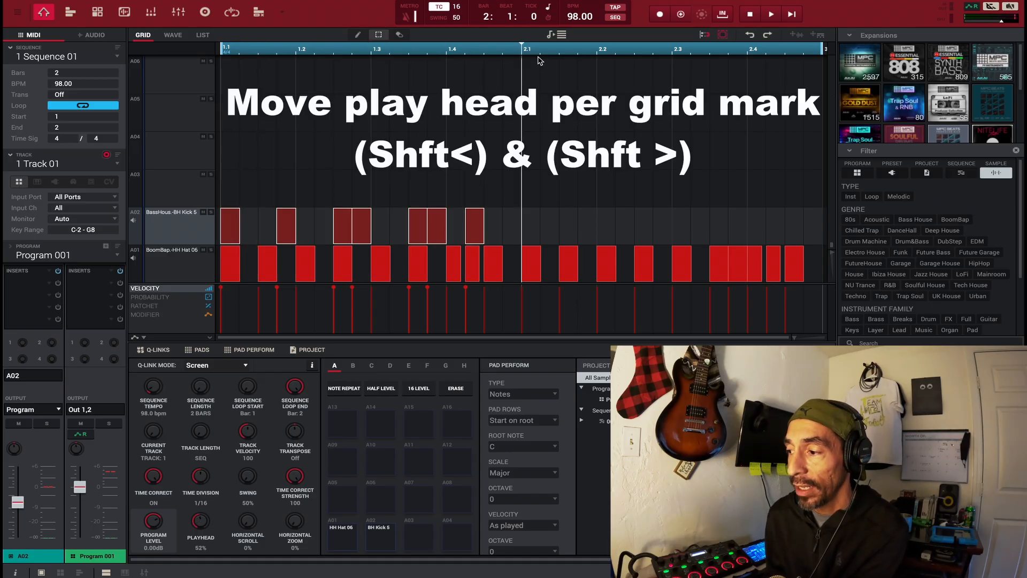
Nudge the playhead by grid marks around the start of bar 2, try pasting the copied kicks at 2.1, and undo the paste
key("shift+Right")
key("shift+Left")
key("shift+Left")
key("shift+Left")
key("shift+Left")
key("shift+Left")
key("shift+Left")
key("shift+Left")
key("shift+Left")
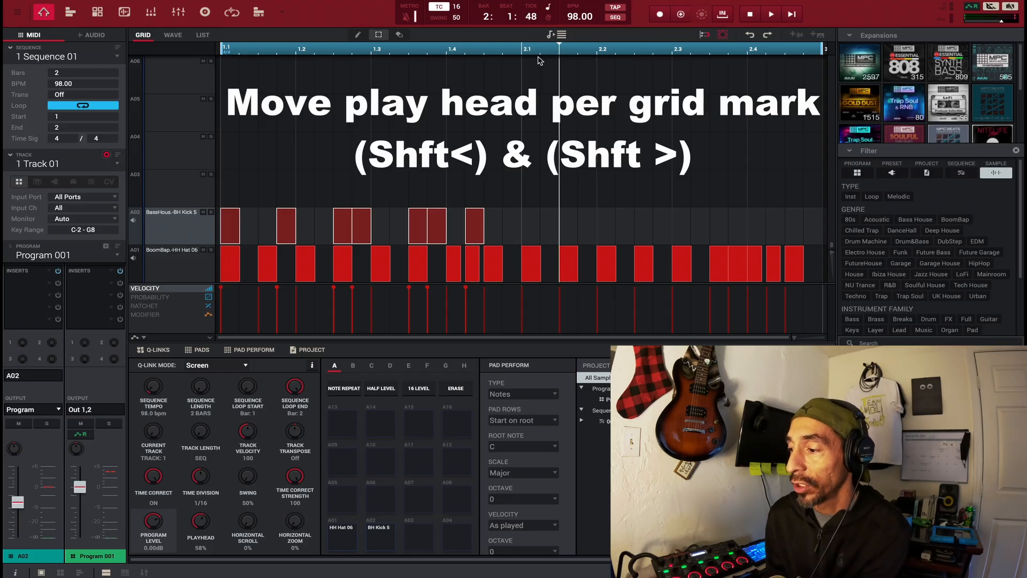
key("shift+Right")
key("shift+Right")
key("shift+Right")
key("shift+Right")
key("shift+Left")
key("shift+Right")
key("ctrl+v")
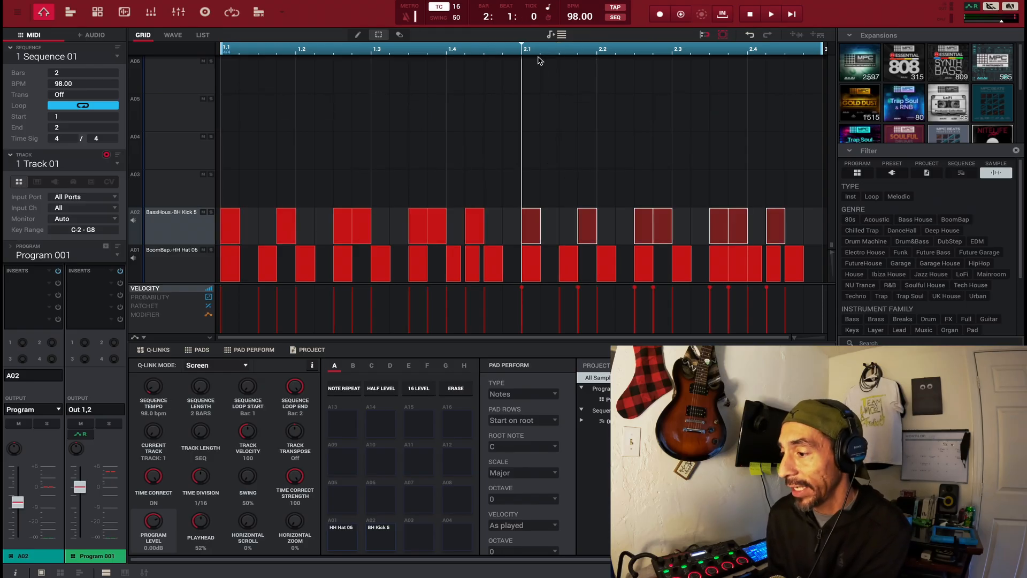
key("ctrl+z")
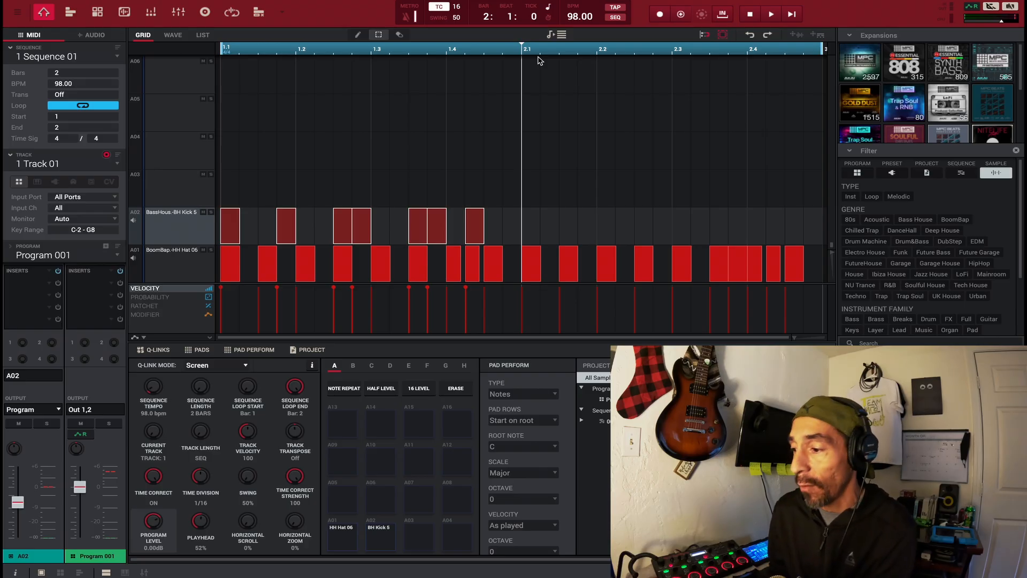
Try moving the selected kick notes up two pad rows and three sixteenths later, returning them to their original positions each time
key("Up")
key("Up")
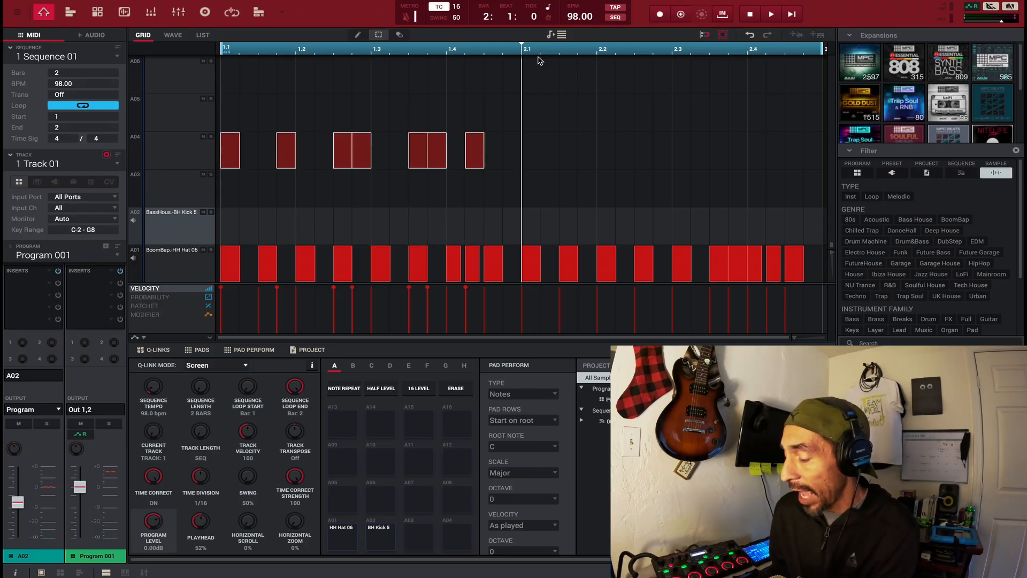
key("Down")
key("Down")
key("Right")
key("Right")
key("Right")
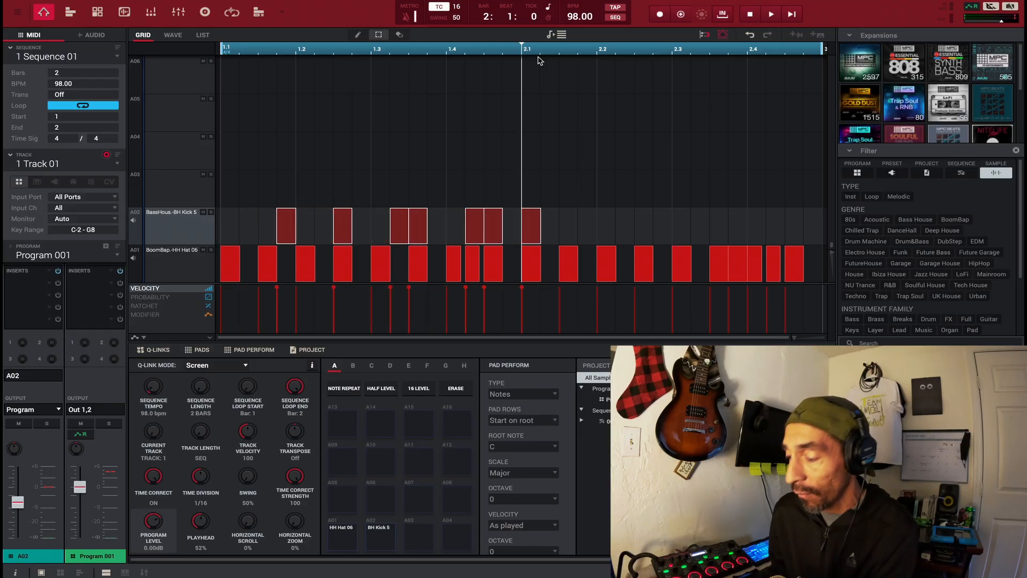
key("Left")
key("Left")
key("Left")
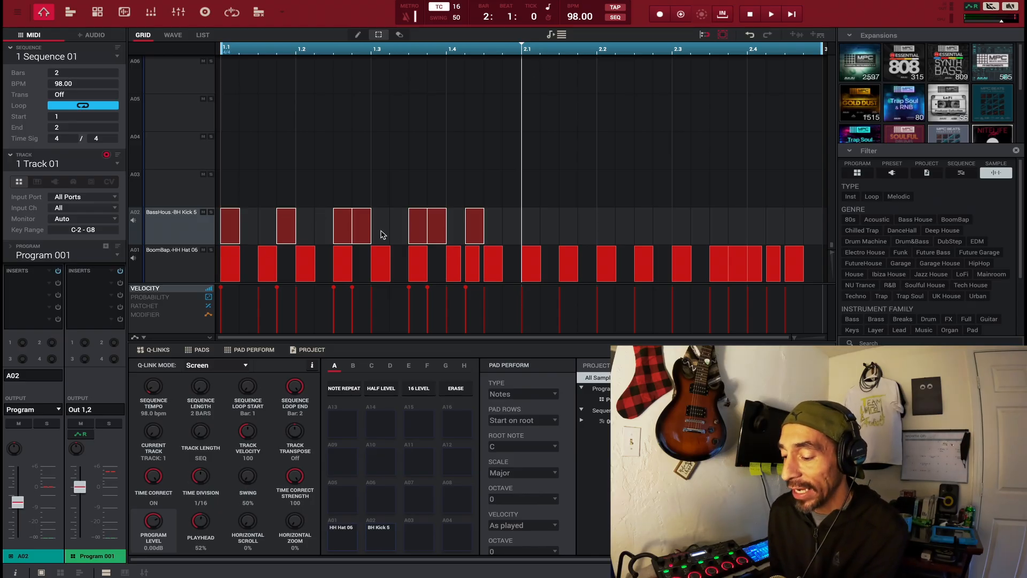
Duplicate the bar 1 kick notes, shift the duplicates two sixteenths later so they start at 2.1, and play back the beat
key("ctrl+d")
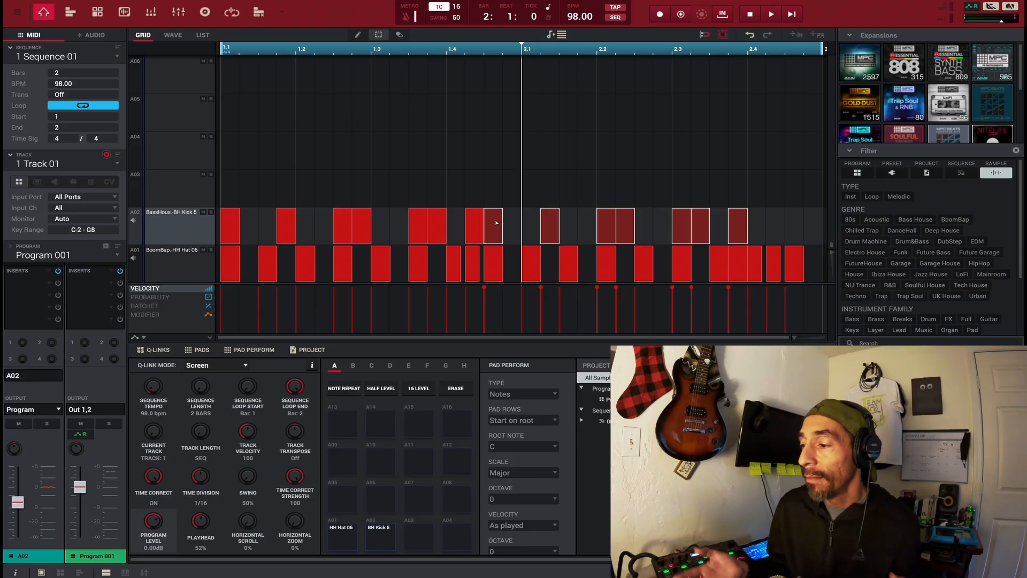
key("Right")
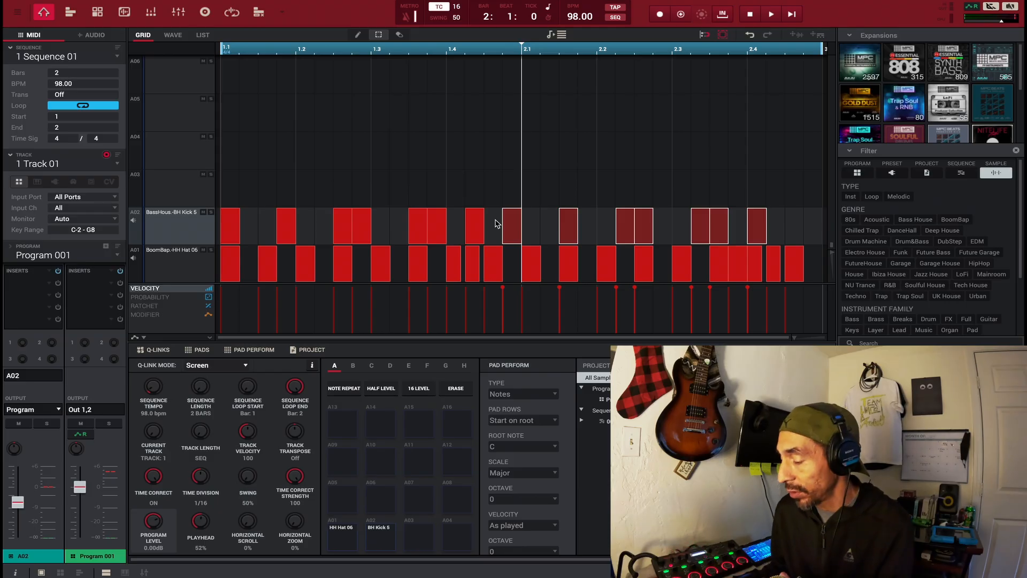
key("Right")
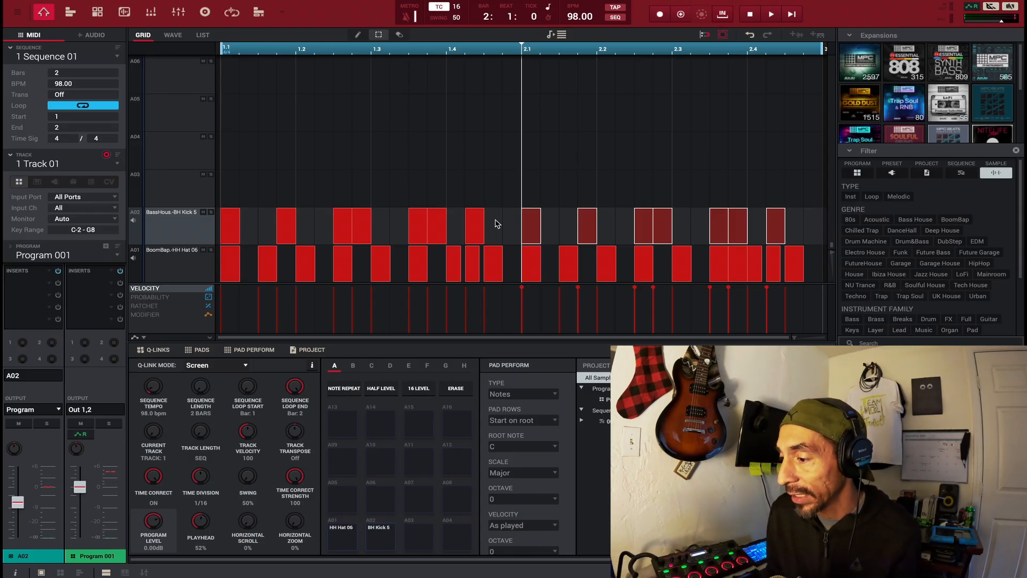
key("space")
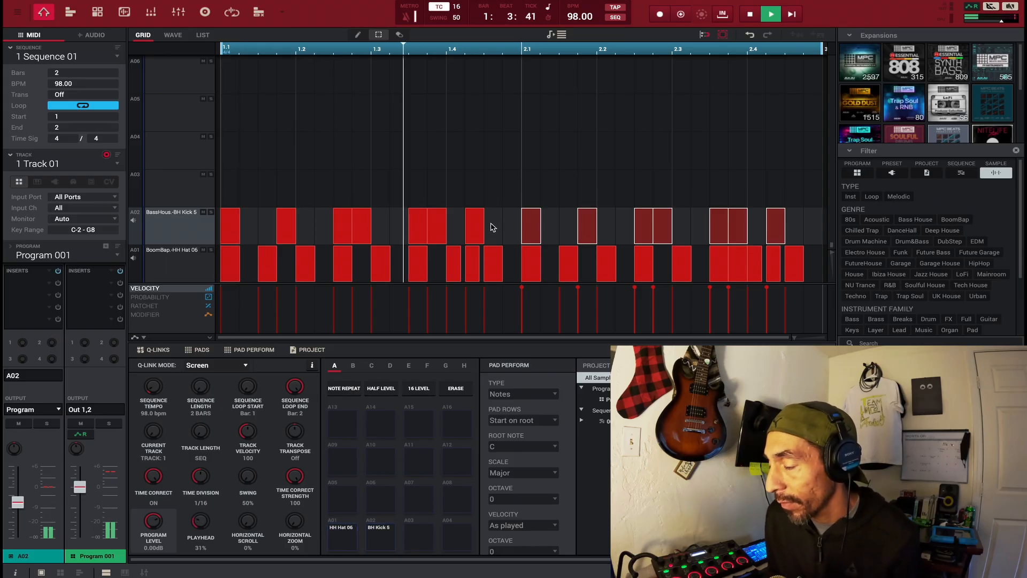
key("space")
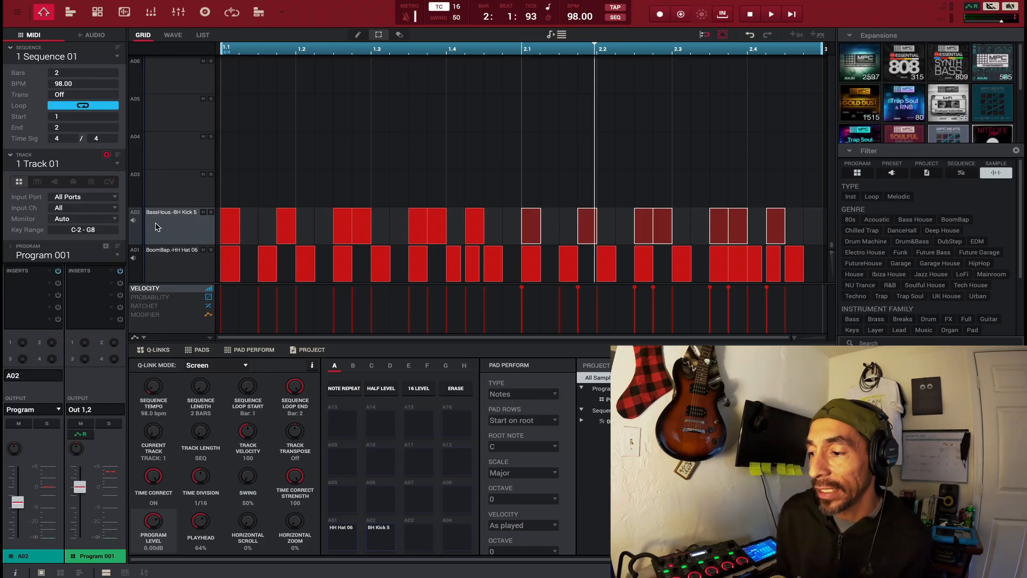
Review the hi-hat pad's tuning automation, and add a Tuning automation lane for the kick pad A02
left_click(186, 271)
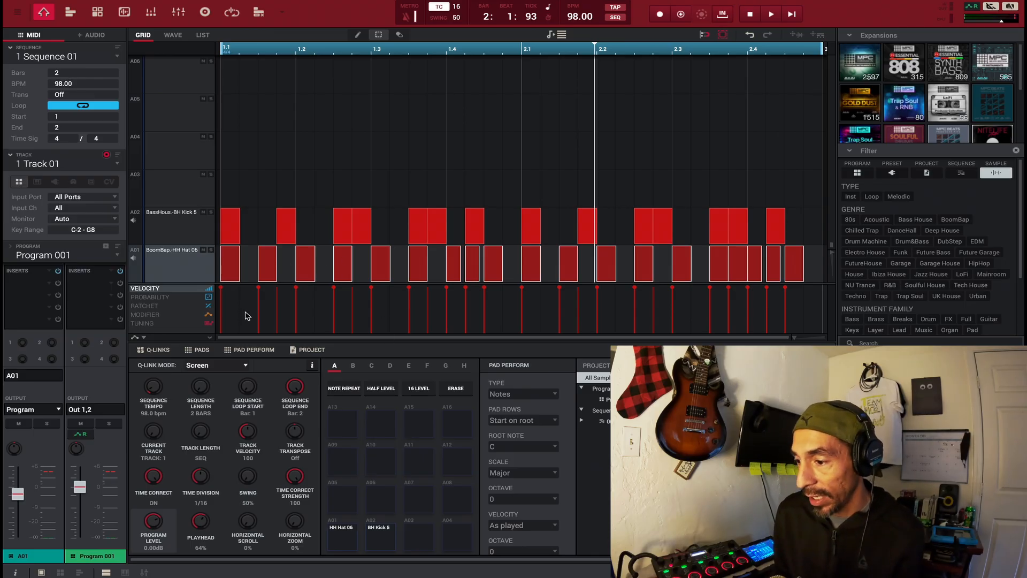
left_click(170, 324)
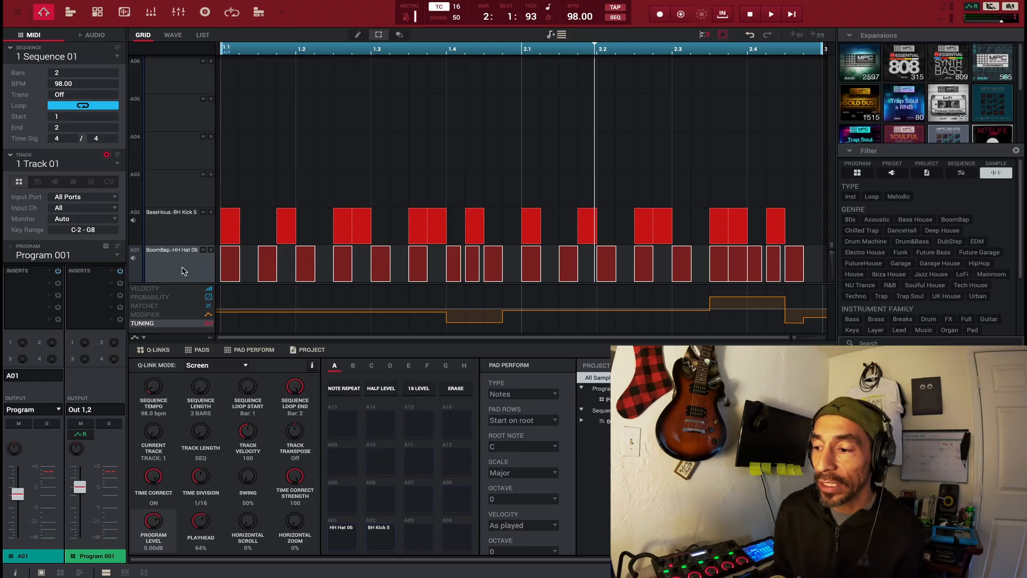
left_click(180, 234)
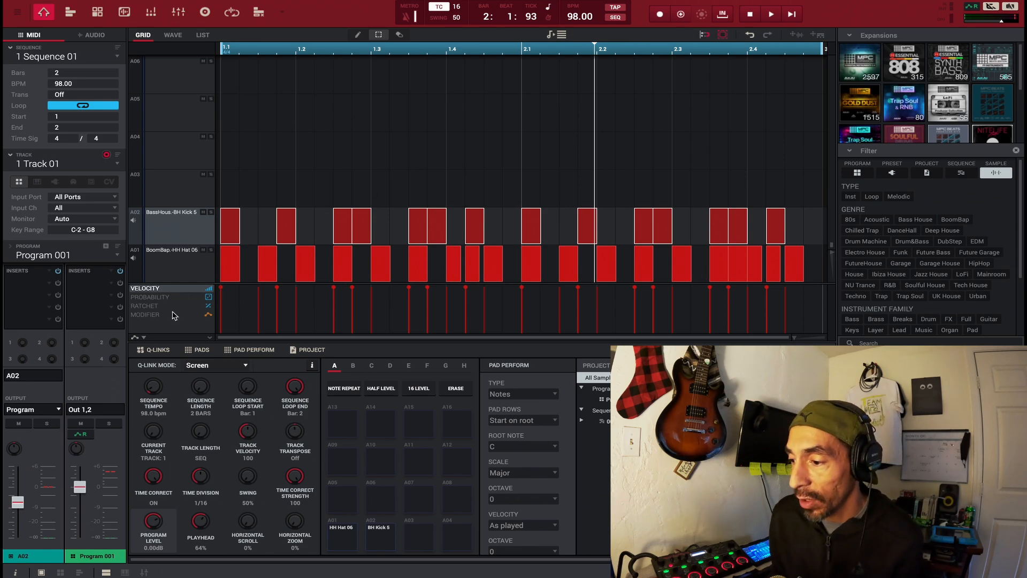
left_click(146, 338)
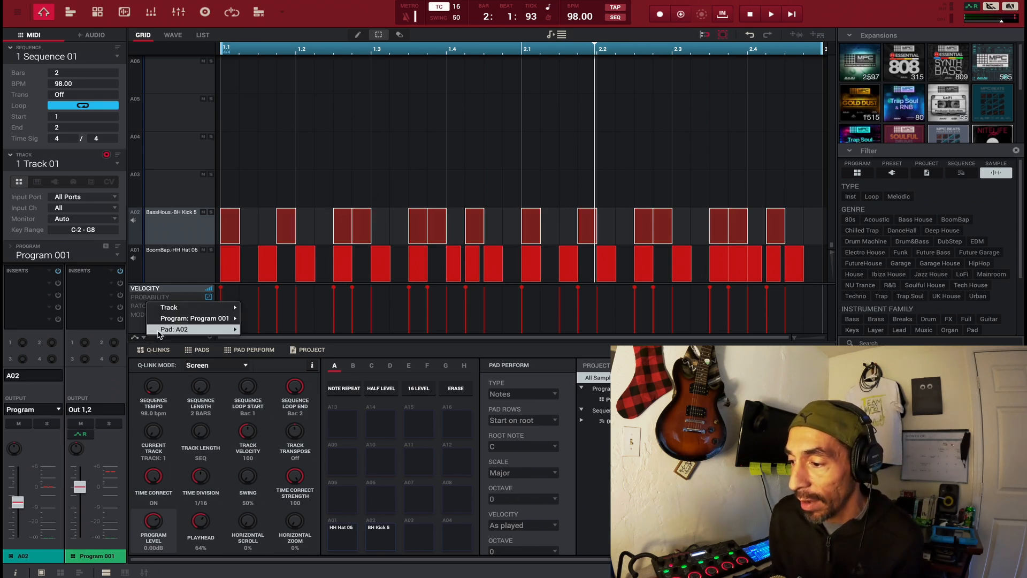
mouse_move(163, 331)
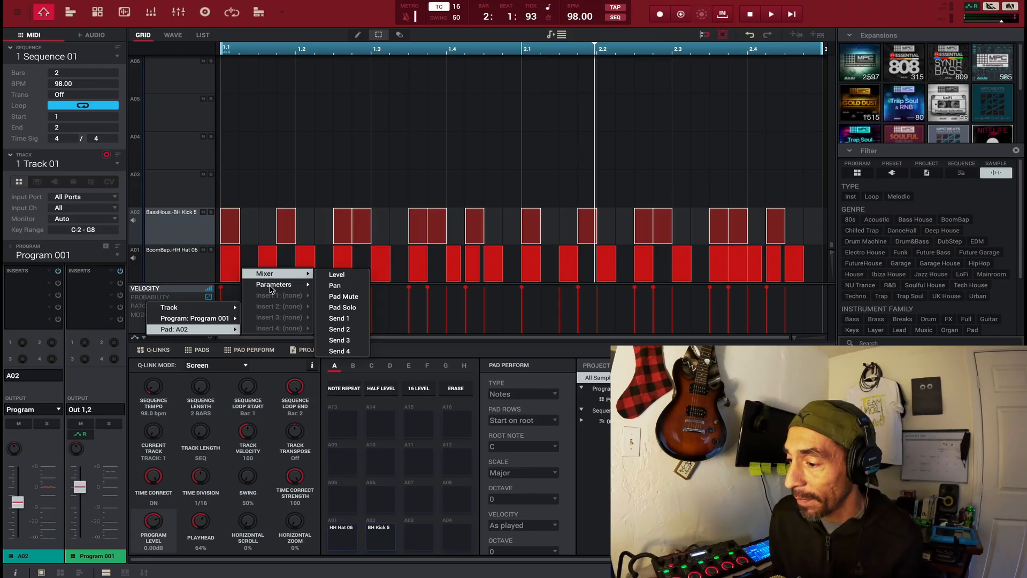
mouse_move(270, 290)
left_click(372, 146)
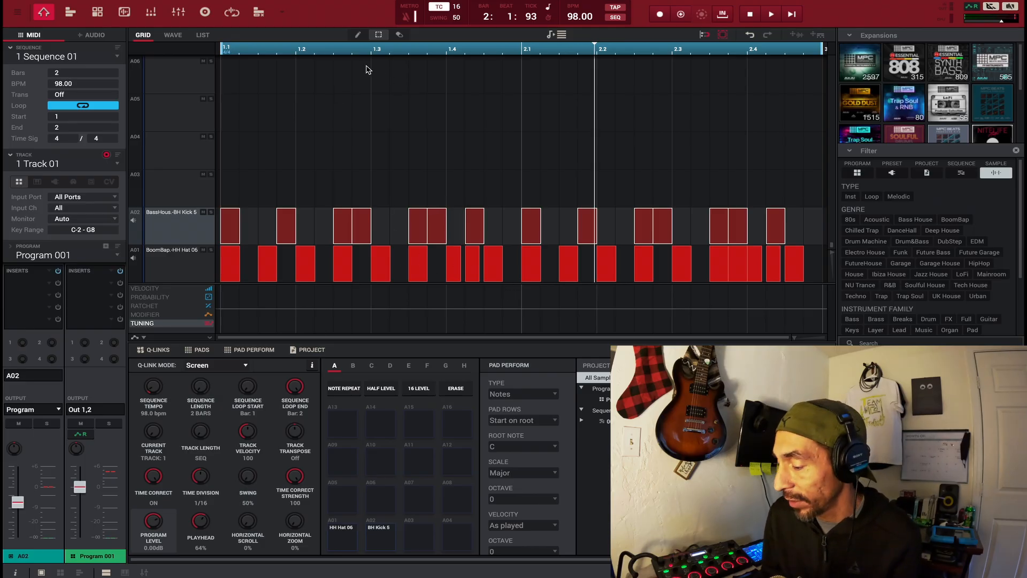
Draw kick tuning automation that dips between beats 1.3 and 1.4, and set a point of -1 at 1.1
key("b")
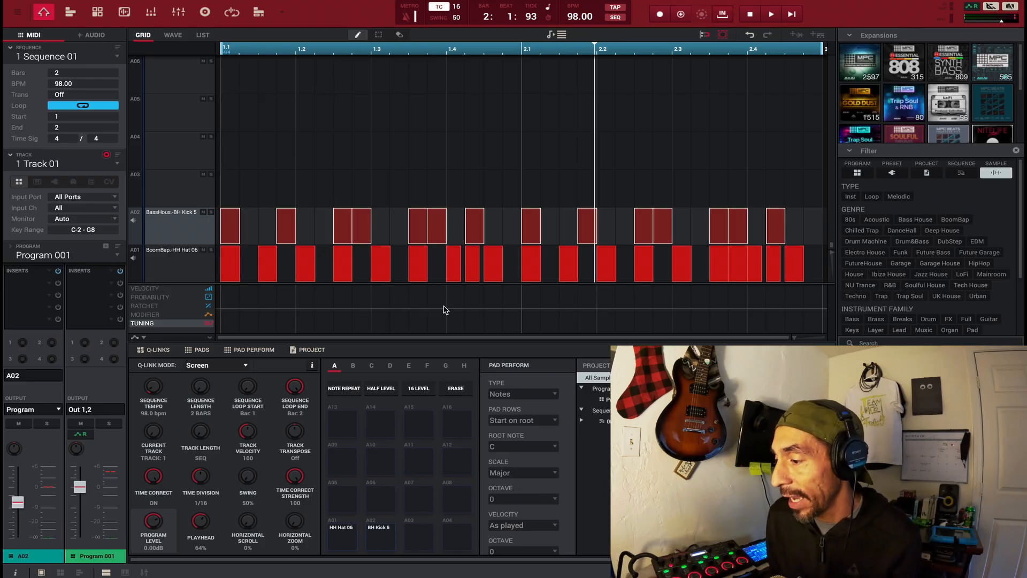
left_click_drag(412, 312, 486, 310)
left_click_drag(409, 318, 390, 315)
left_click(397, 316)
left_click_drag(221, 317, 221, 314)
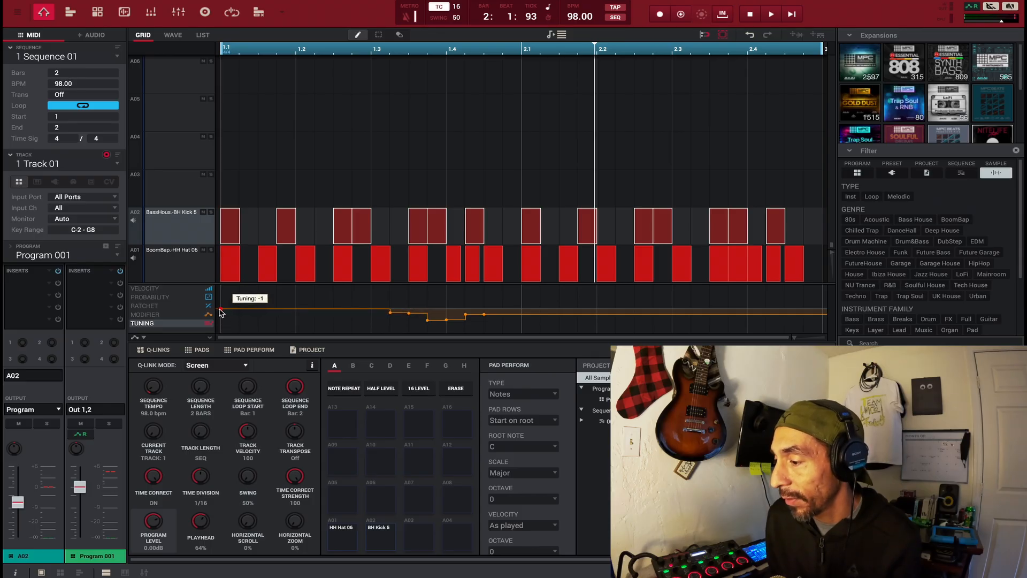
Play back the beat to hear the kick's tuning automation
key("space")
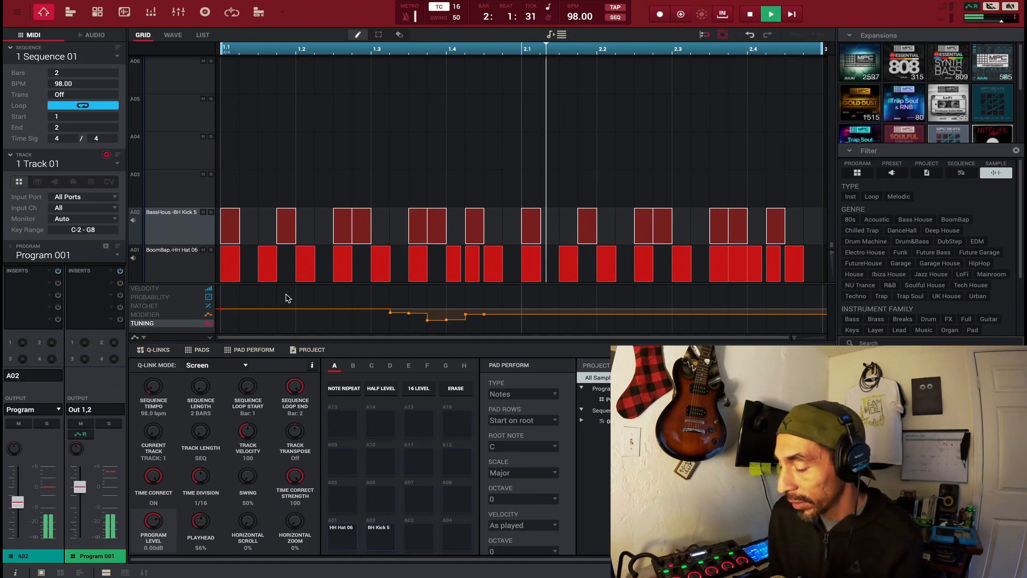
key("space")
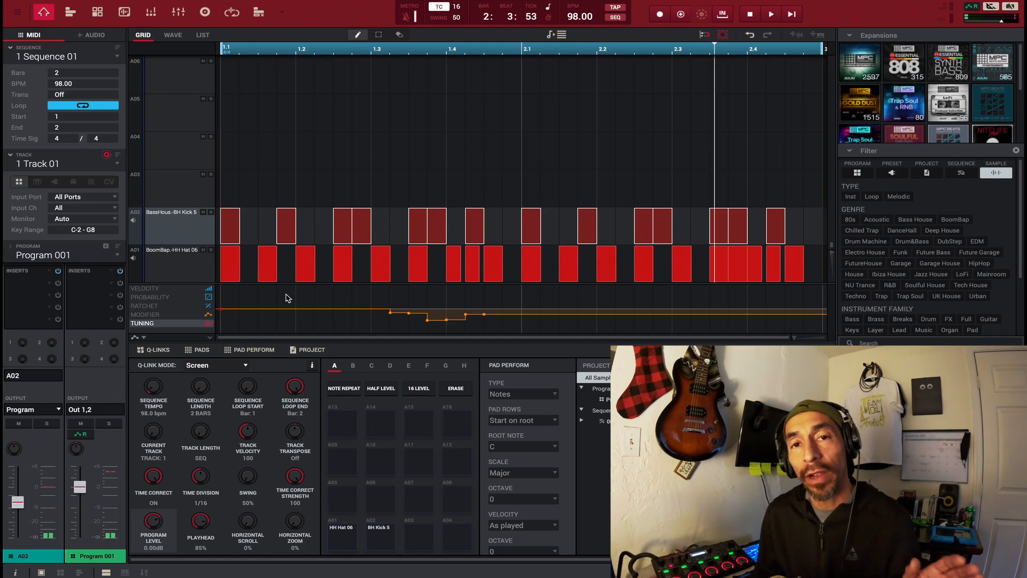
key("space")
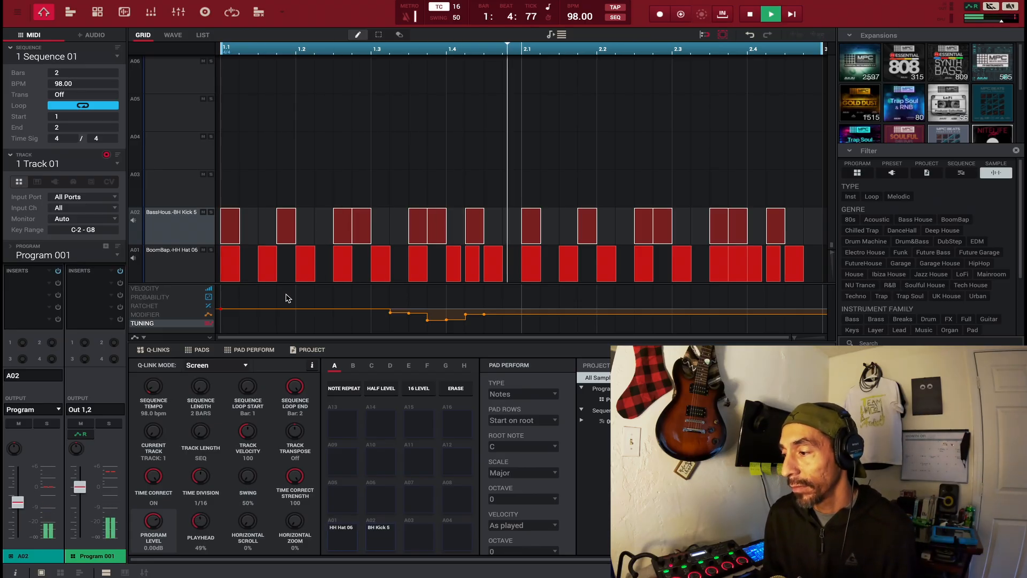
key("space")
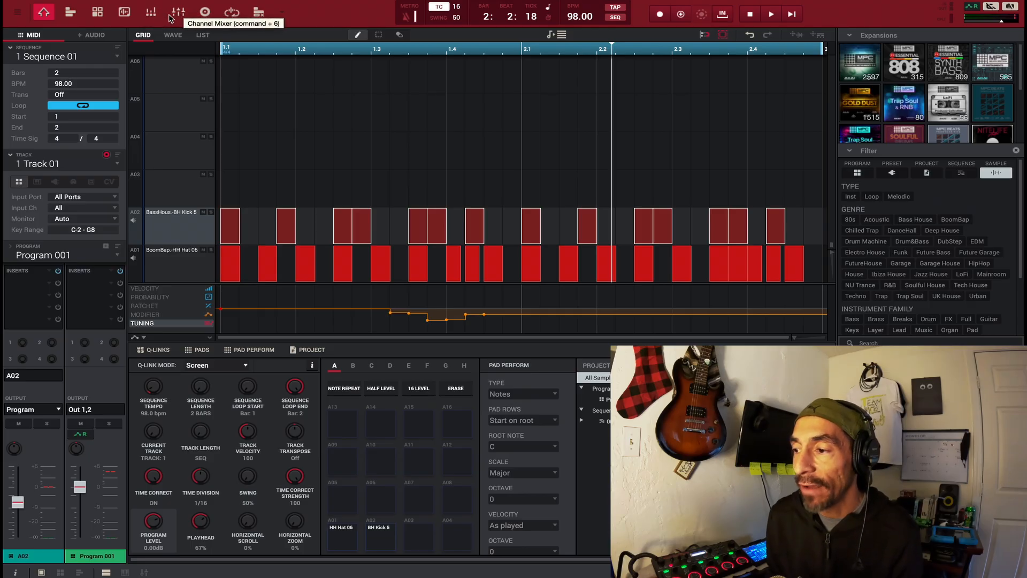
Show the pad mixer and play the beat to check the hi-hat and kick levels
left_click(152, 15)
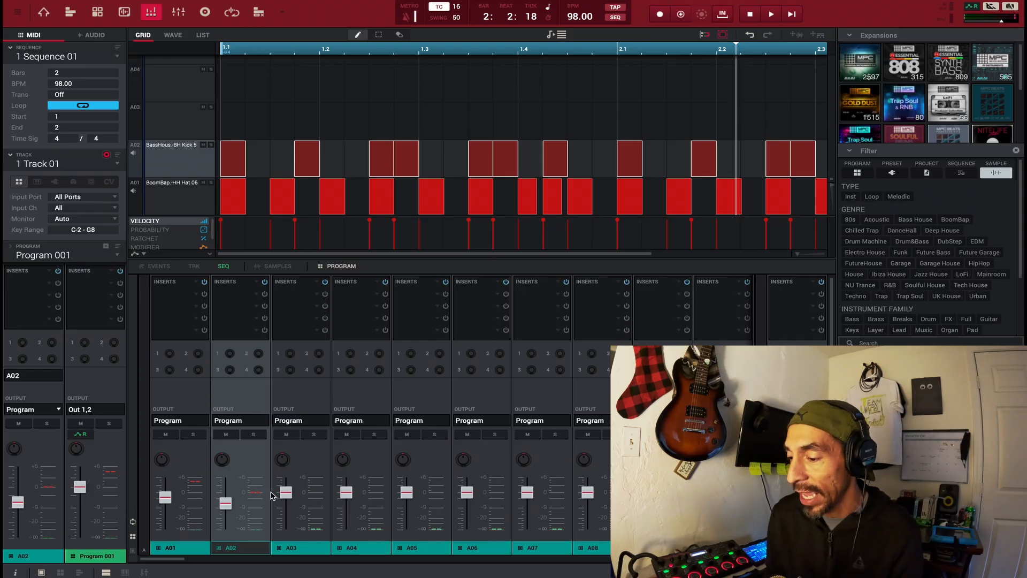
key("space")
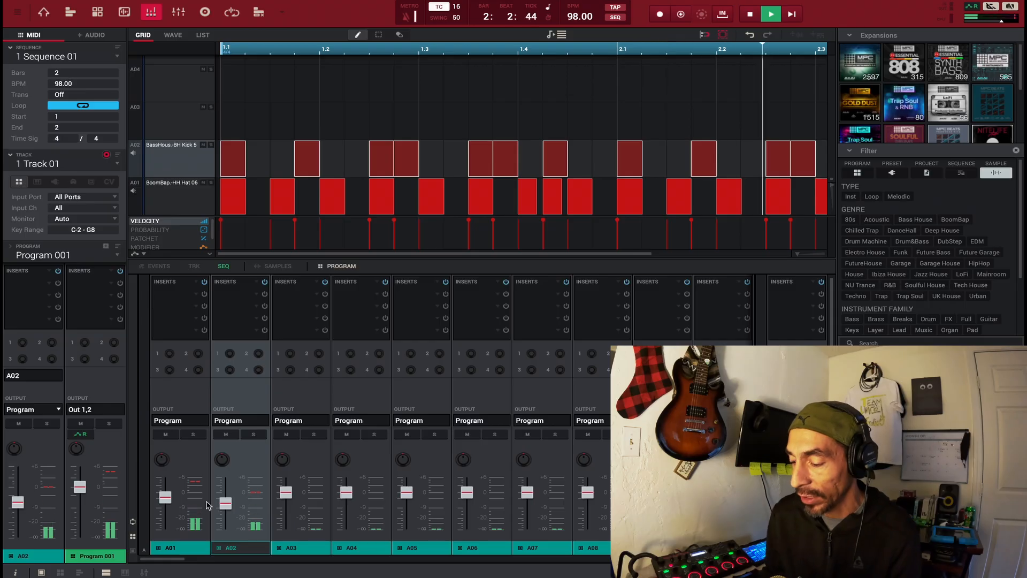
key("space")
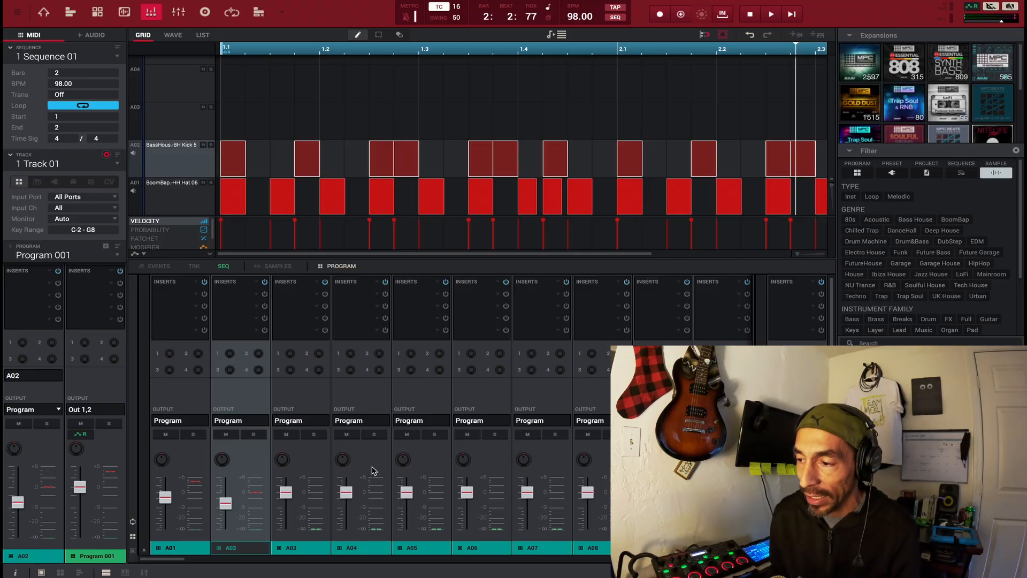
Switch to the track arrangement view and hide the inspector for the sequence, track and program
left_click(70, 13)
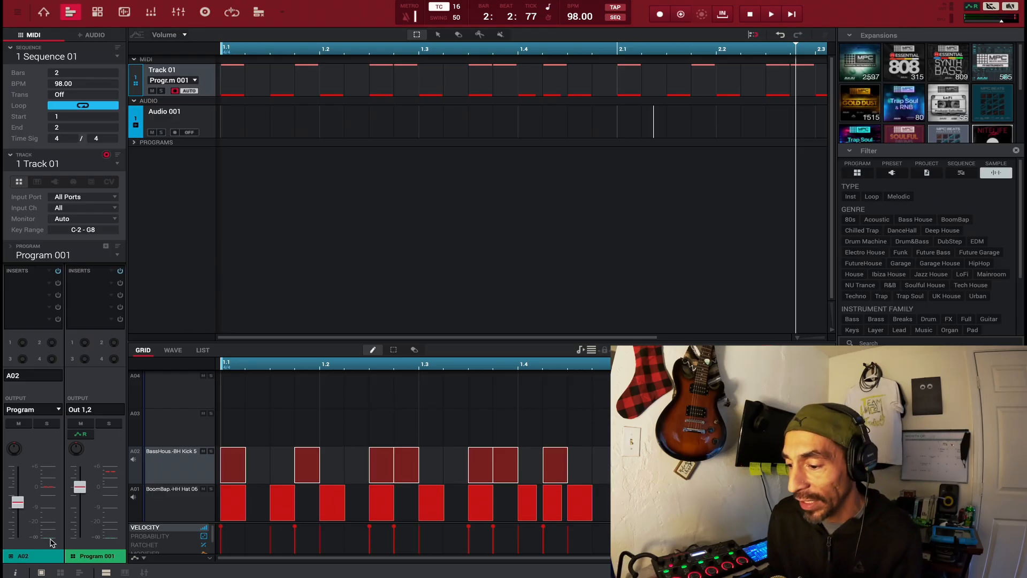
left_click(16, 572)
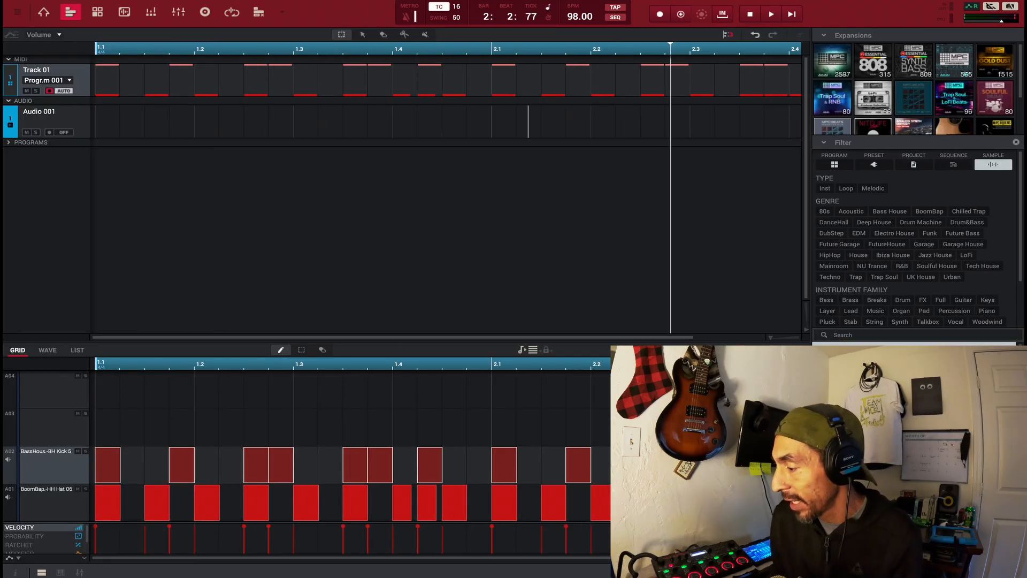
Hide the browser, look at the pad mixer, and return to the main view with the inspector shown
left_click(1010, 572)
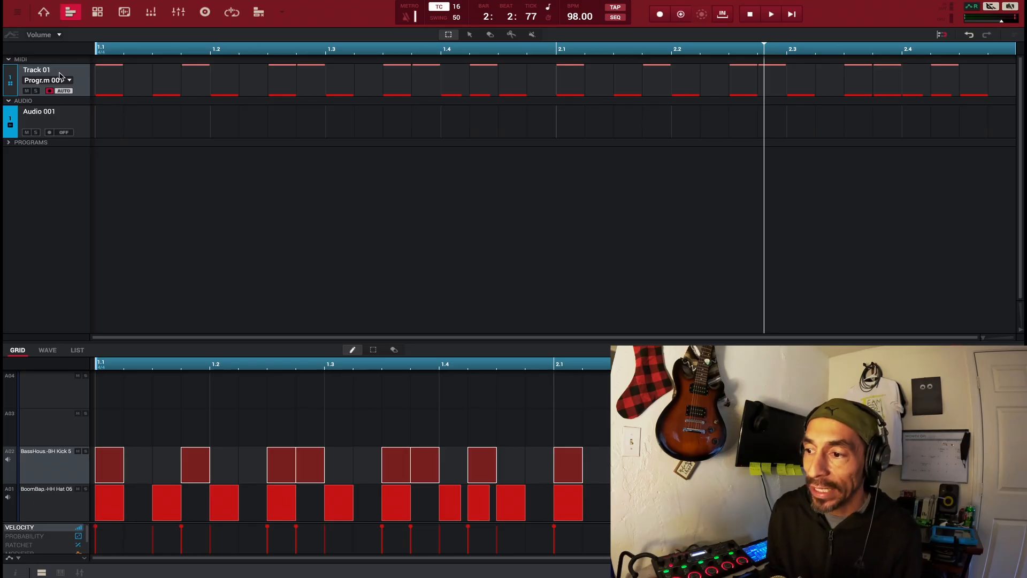
left_click(44, 13)
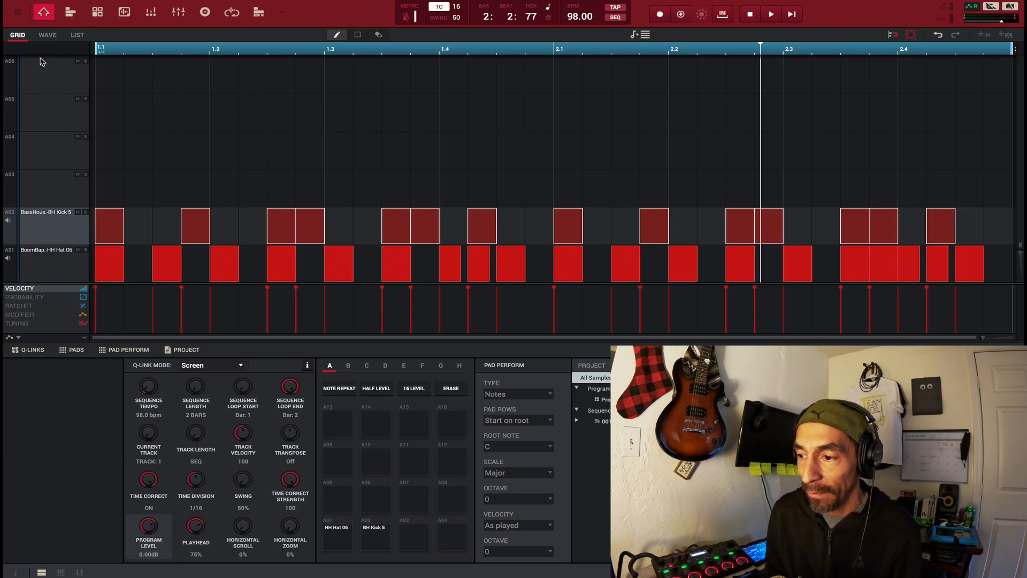
left_click(152, 15)
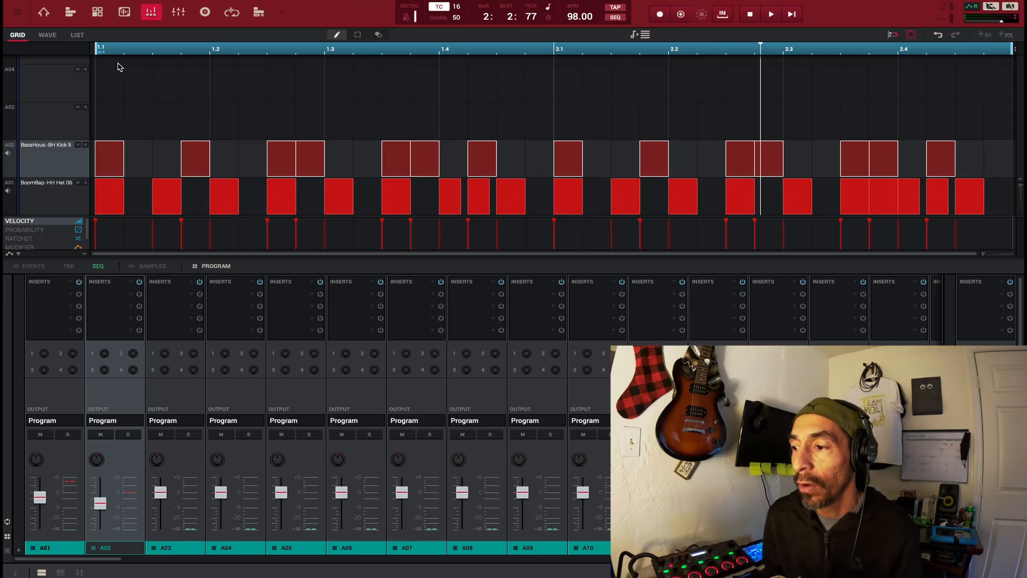
left_click(45, 12)
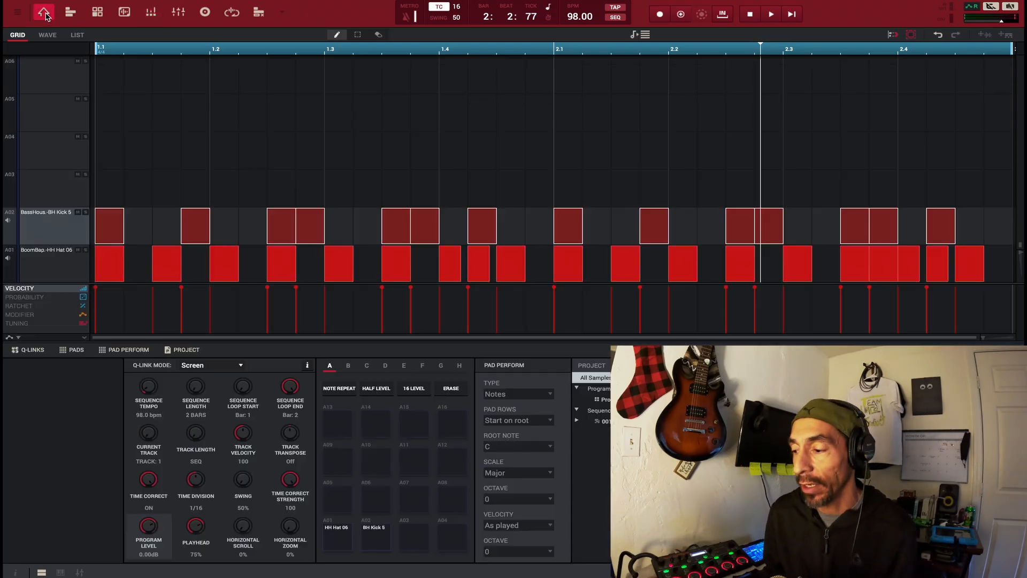
left_click(16, 572)
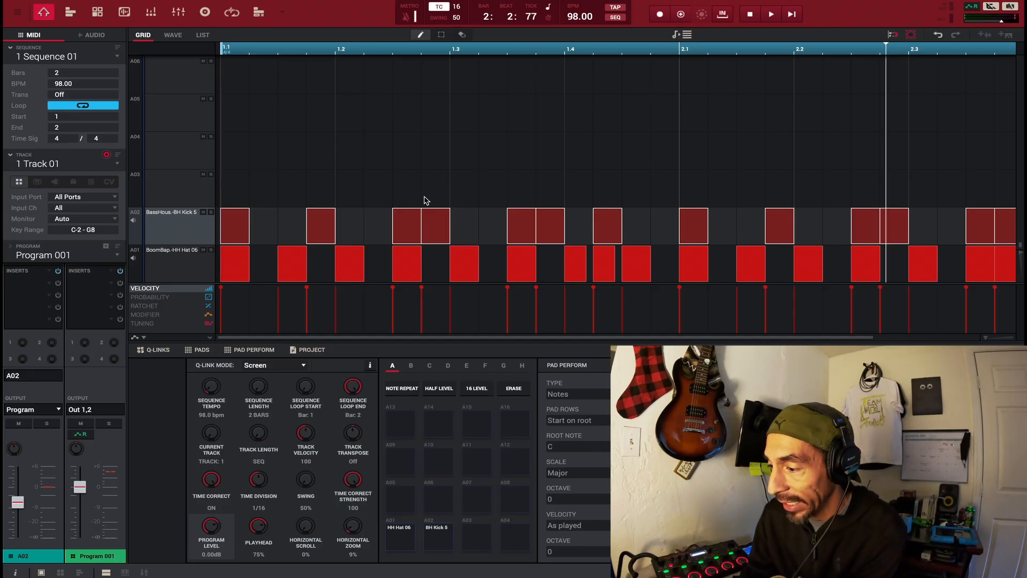
Undo the recent kick edits until only the original seven-note kick pattern, starting before beat 1.2, remains
key("e")
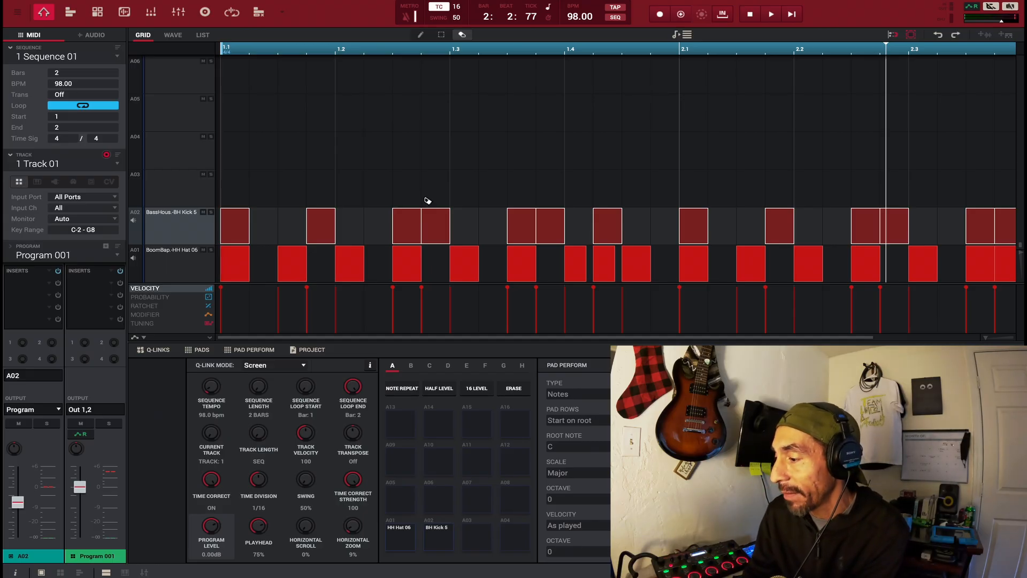
key("ctrl+z")
key("ctrl+z")
key("ctrl+z")
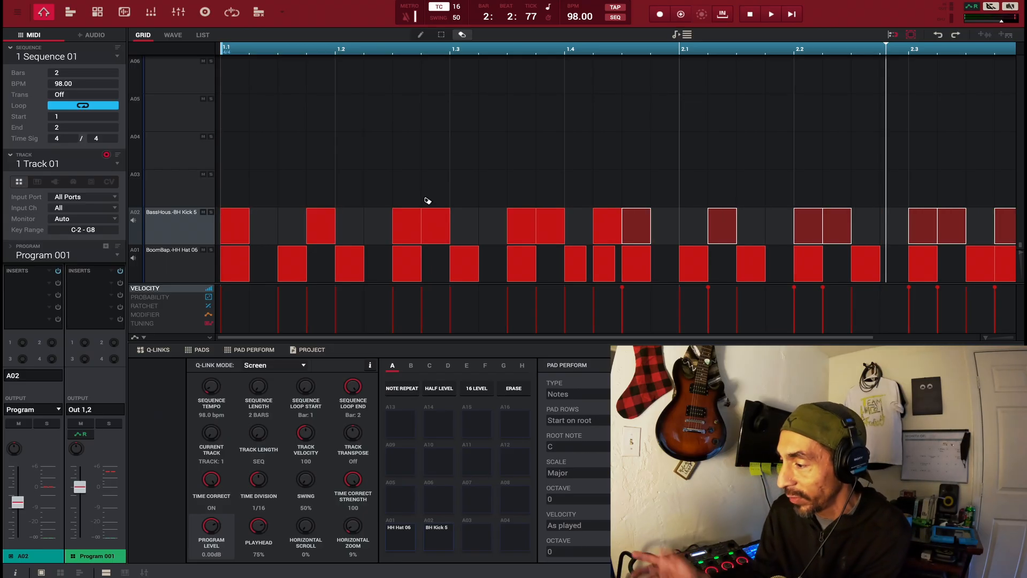
key("ctrl+z")
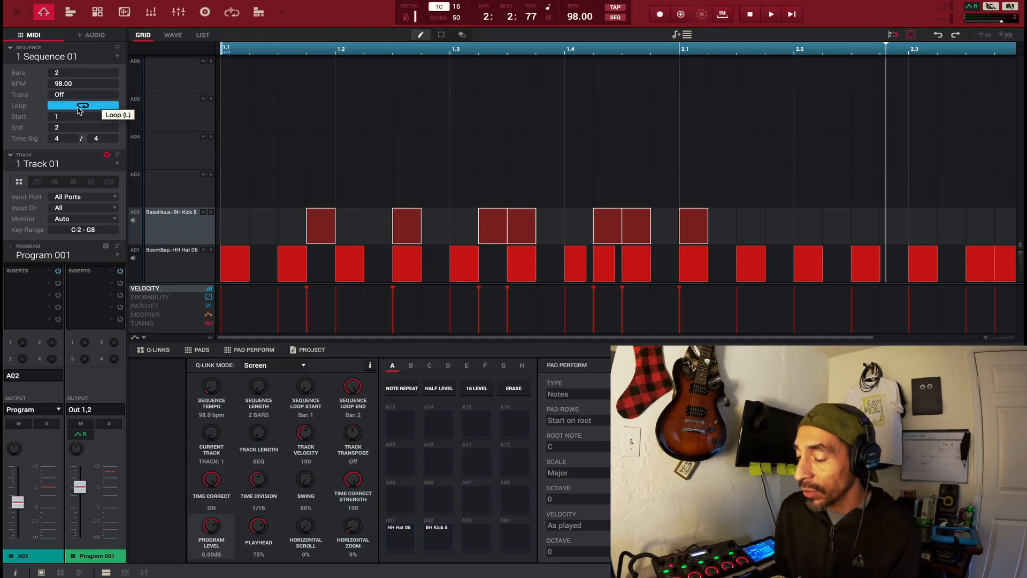
Play the beat with looping on across both bars, pausing and resuming to hear the original kick pattern
key("space")
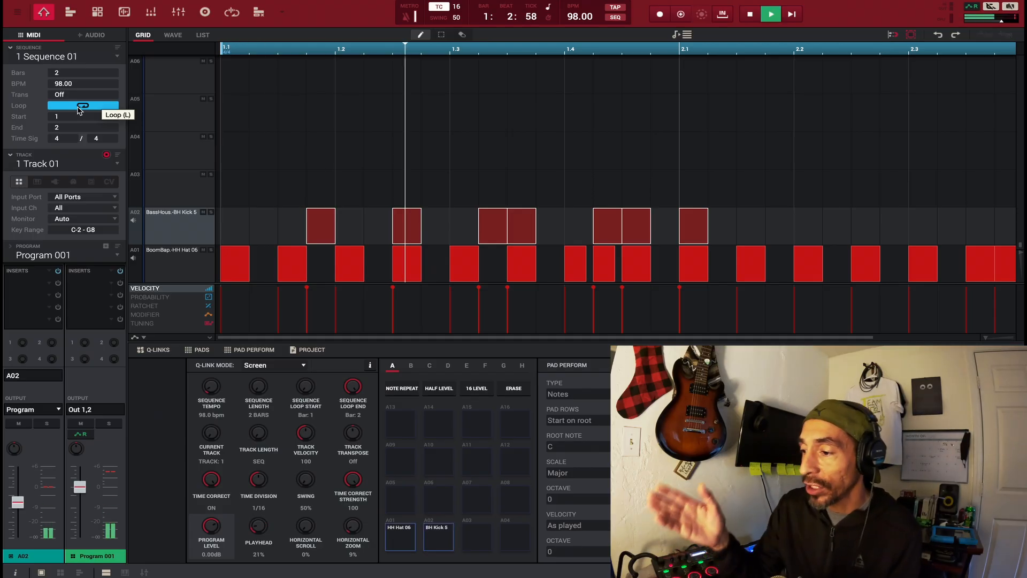
key("space")
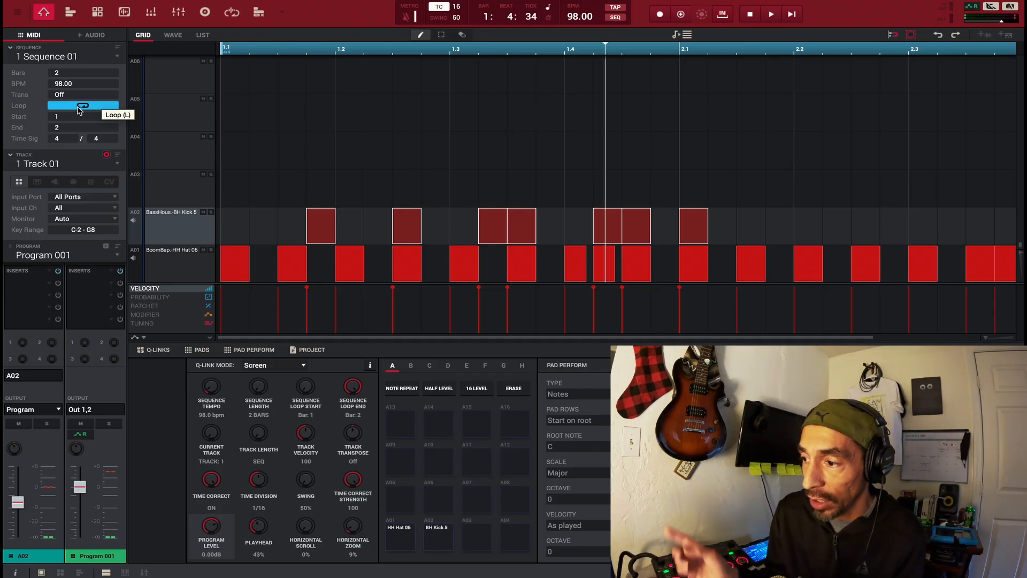
key("space")
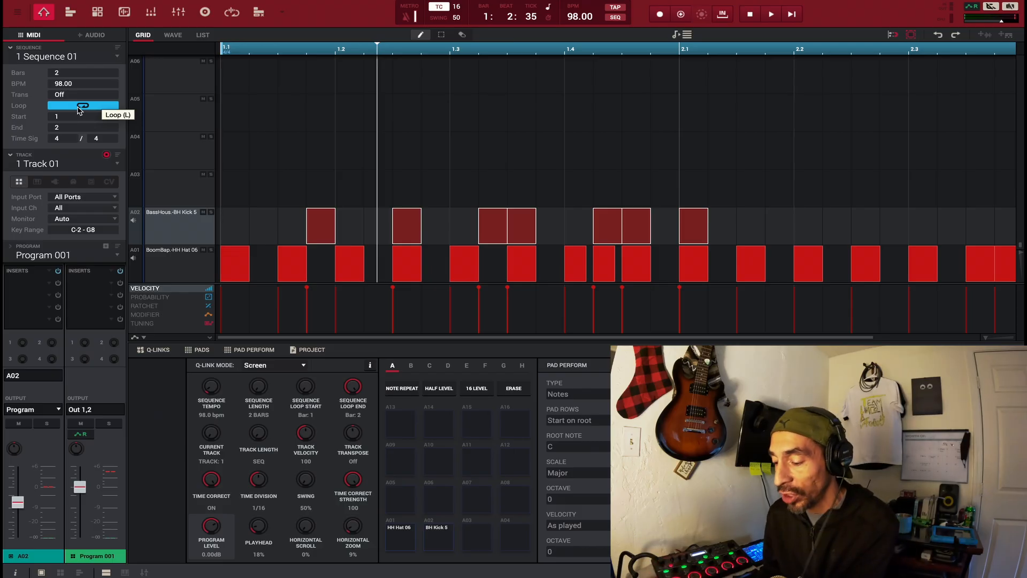
key("space")
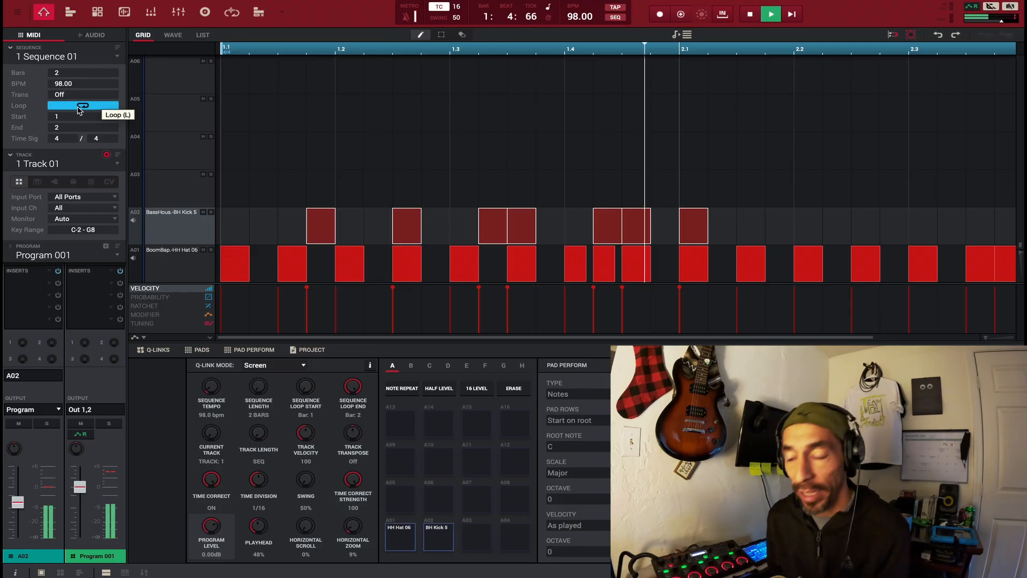
key("space")
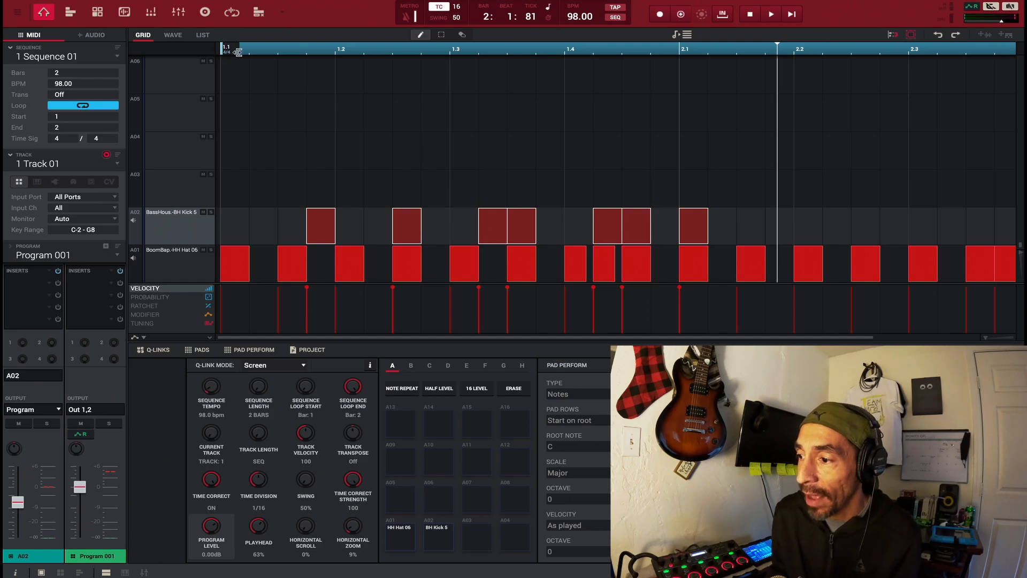
Set the sequence's loop start to bar 2 and play back only that bar
left_click_drag(238, 52, 421, 54)
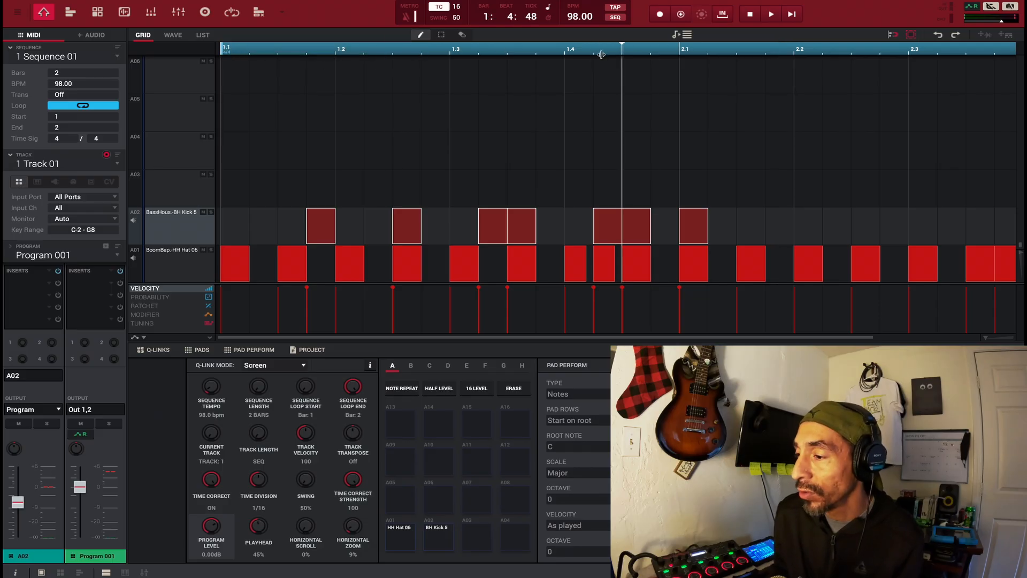
left_click_drag(223, 51, 681, 47)
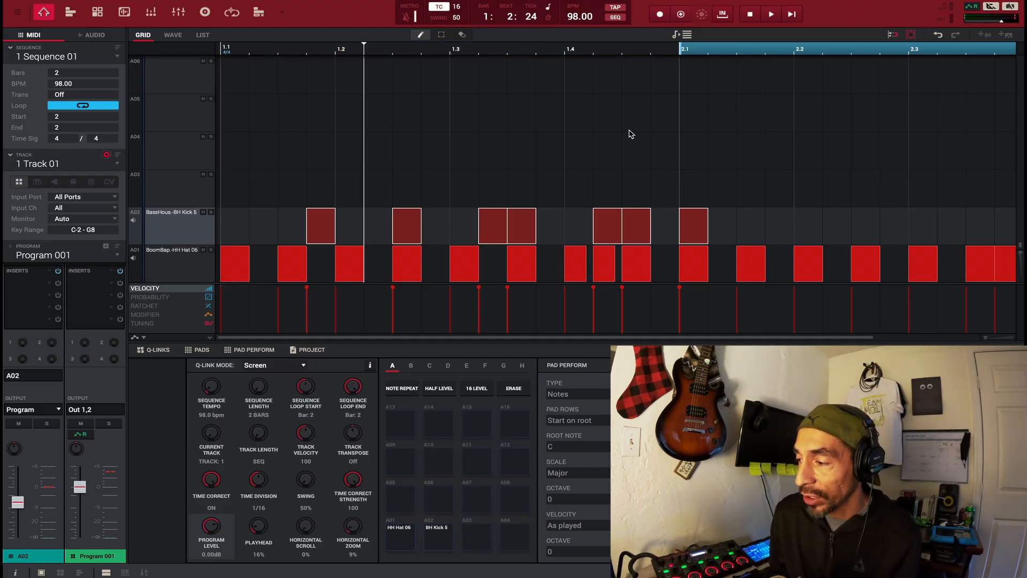
key("space")
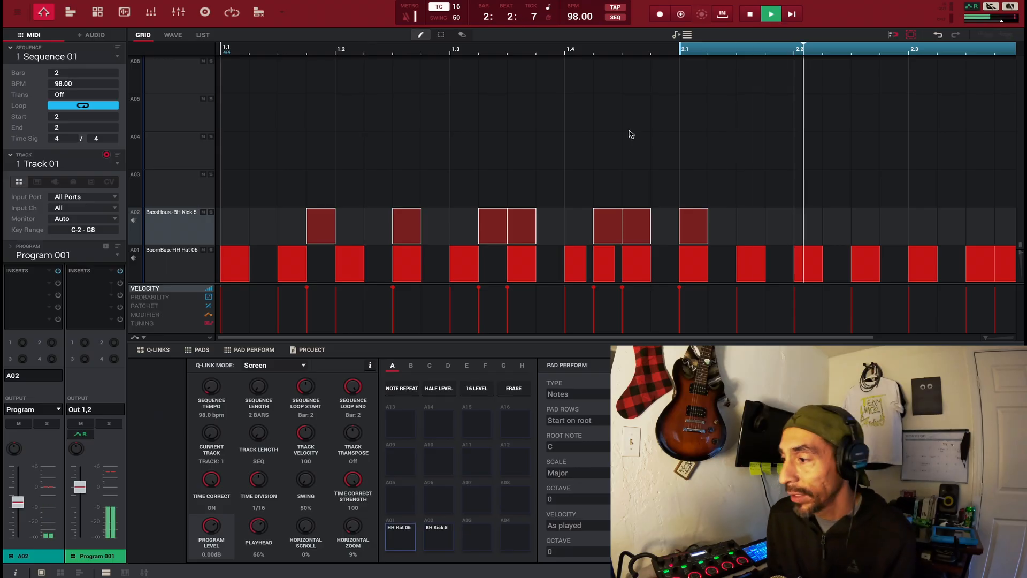
key("space")
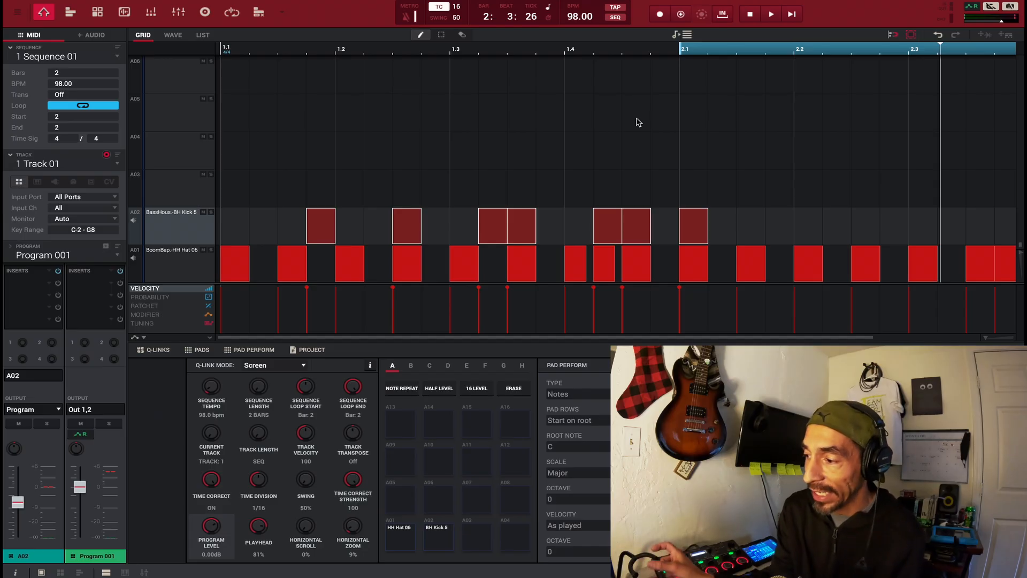
key("space")
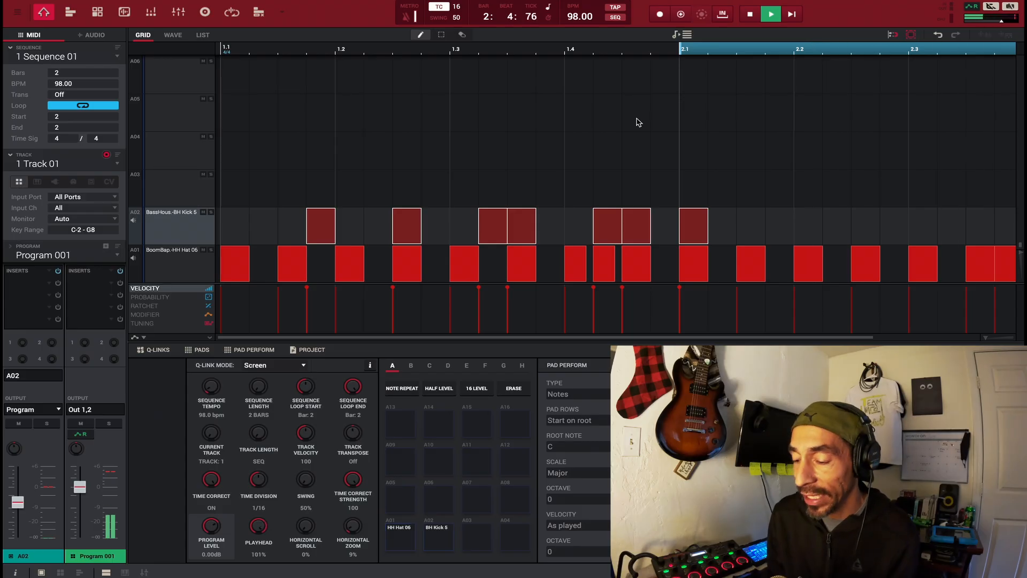
key("space")
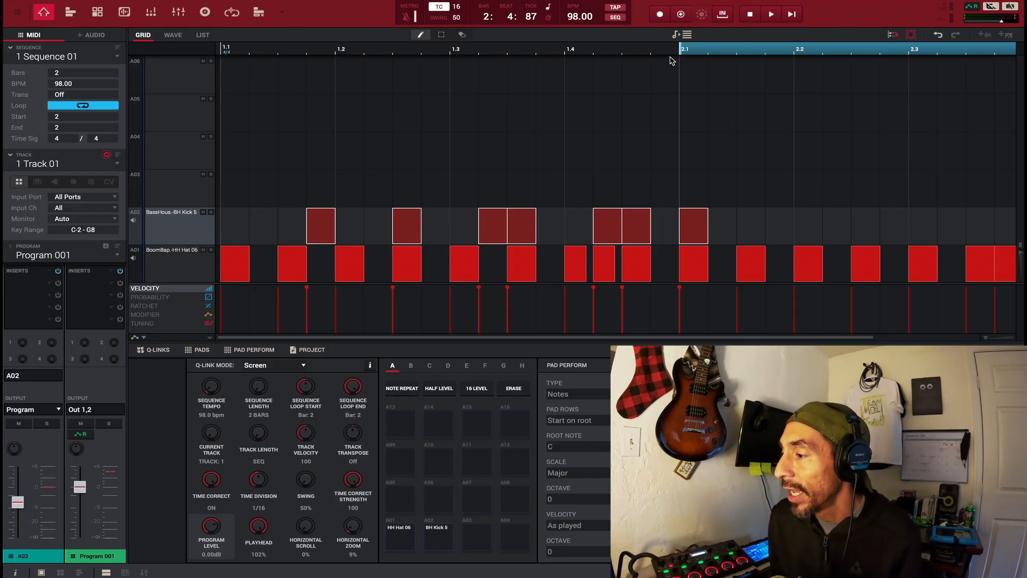
Move the loop start back to bar 1 and play the sequence from the beginning
left_click_drag(682, 52, 148, 110)
key("space")
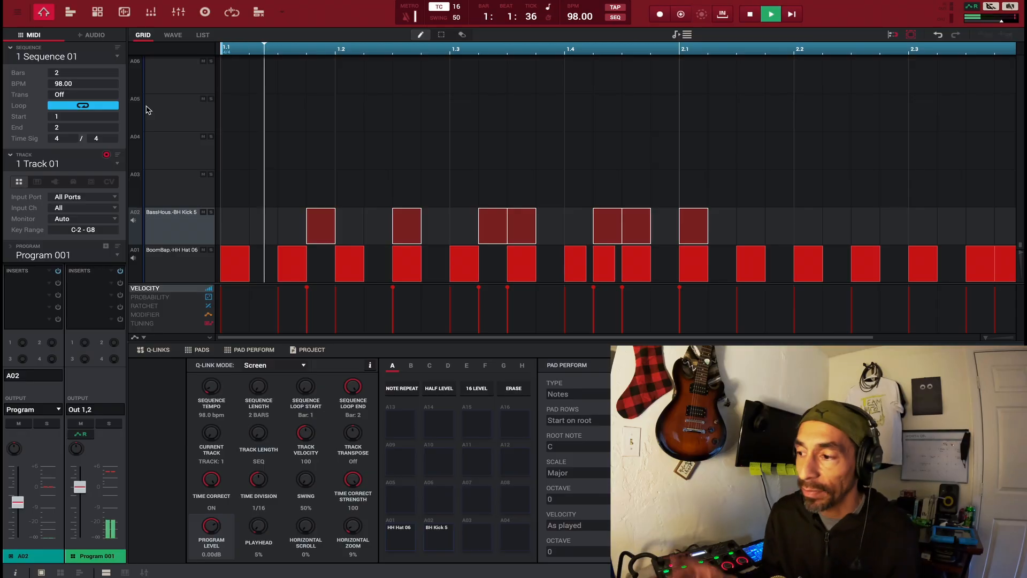
key("space")
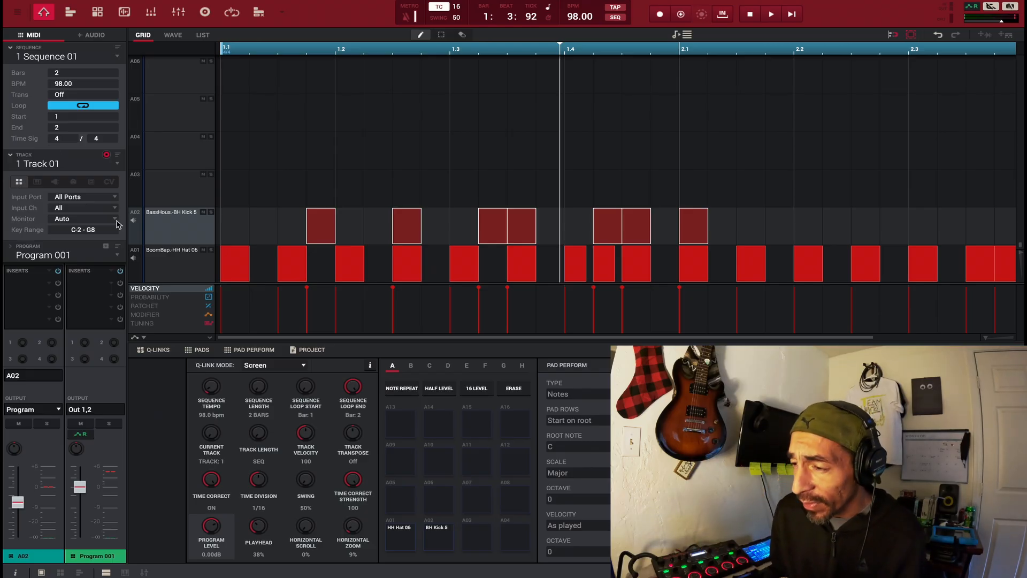
Turn off sequence looping, play the sequence through to its end, and turn looping back on
left_click(83, 106)
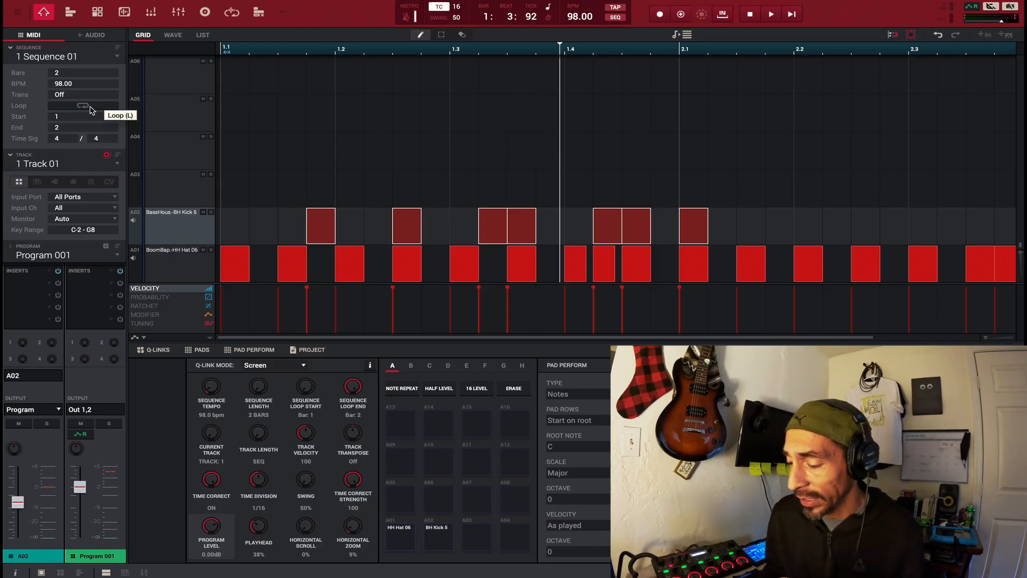
key("space")
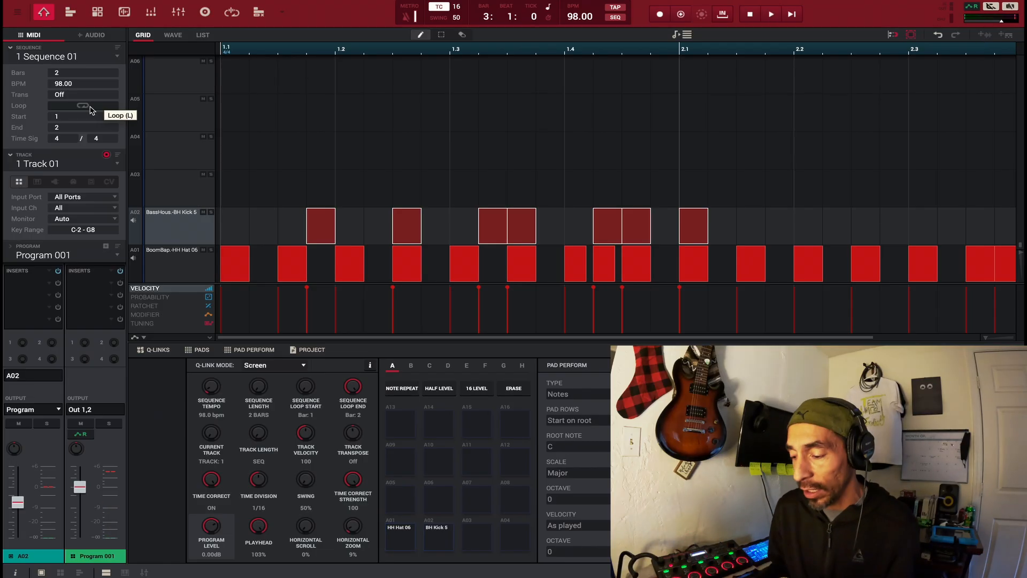
key("space")
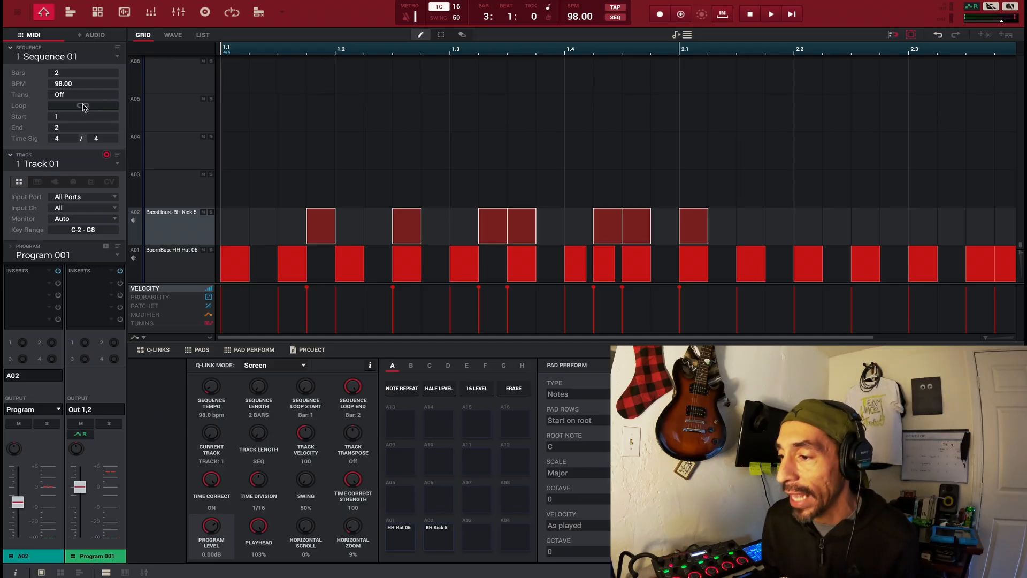
left_click(83, 105)
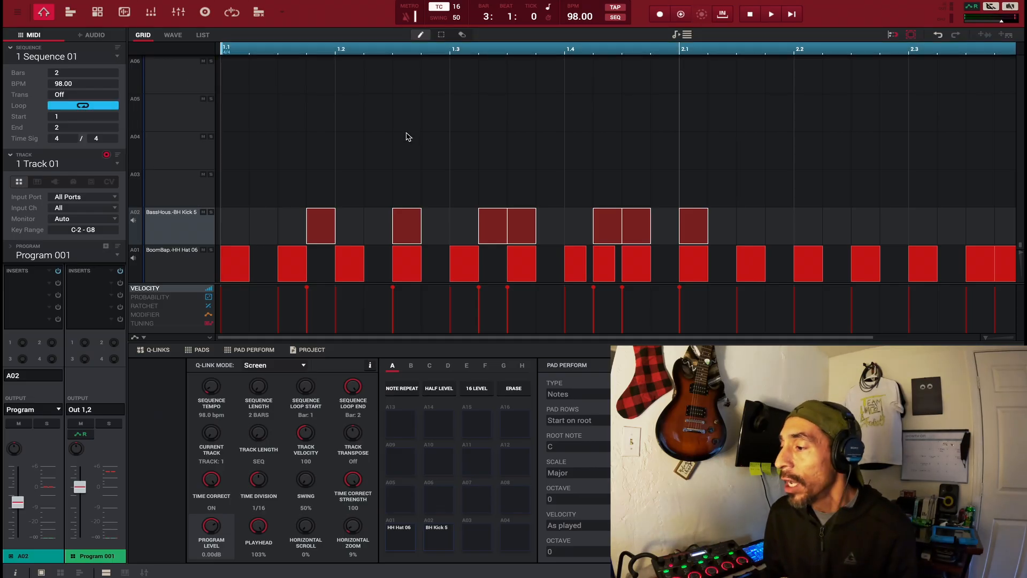
Paste the copied kick notes at the playhead position, 3.1
left_click_drag(555, 53, 540, 28)
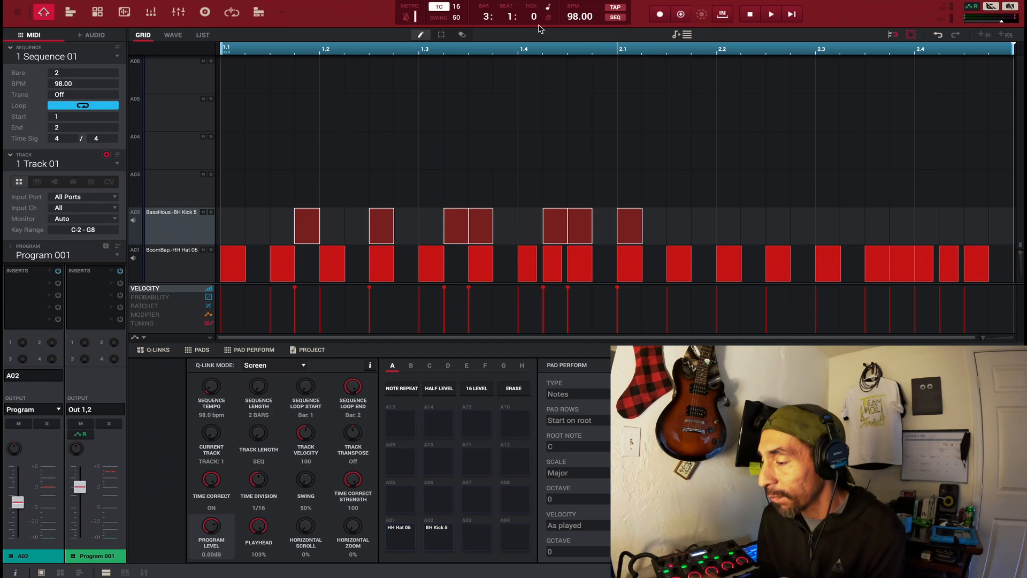
key("ctrl+v")
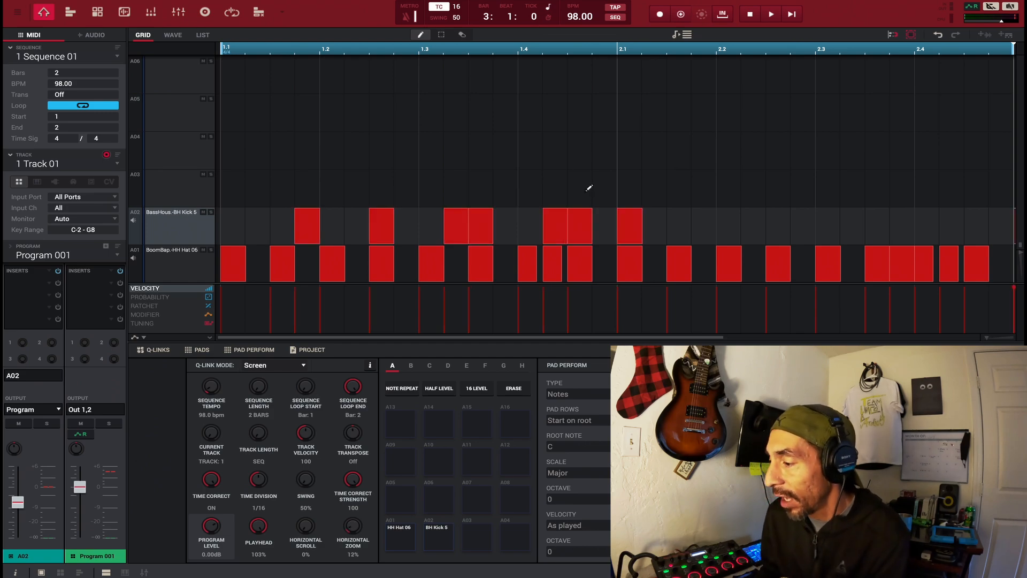